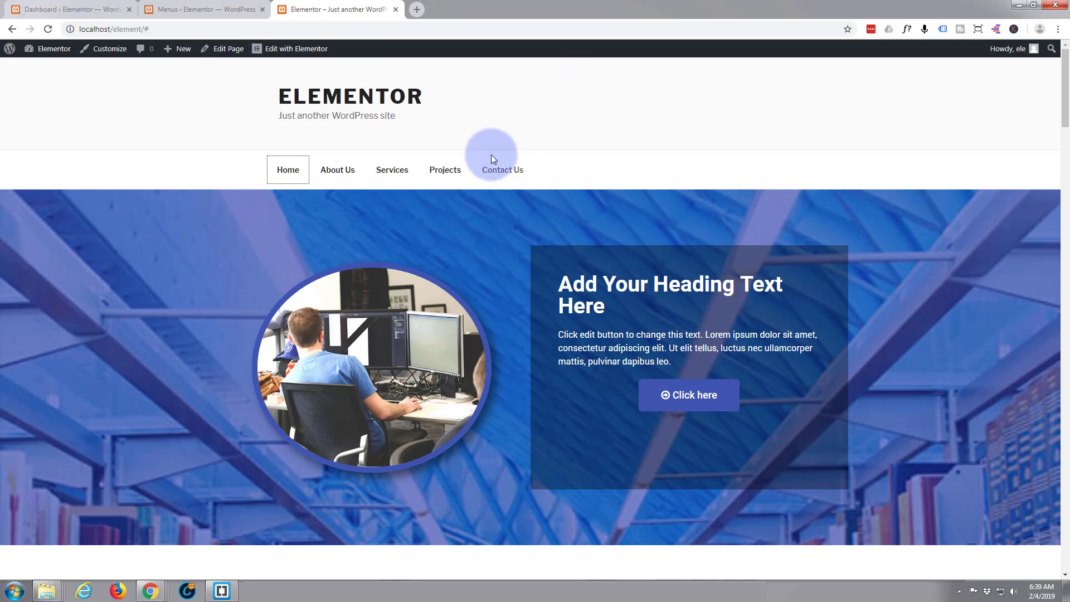
- Scroll through the front page to review its sections
scroll(189, 162, "down", 2)
scroll(178, 165, "down", 3)
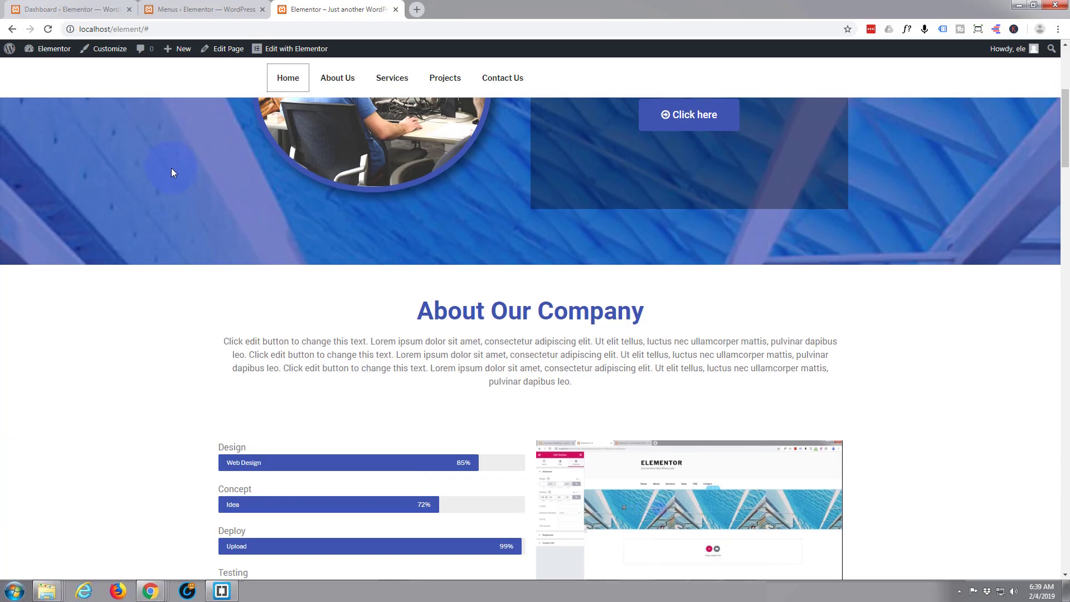
scroll(172, 169, "down", 5)
scroll(171, 169, "up", 10)
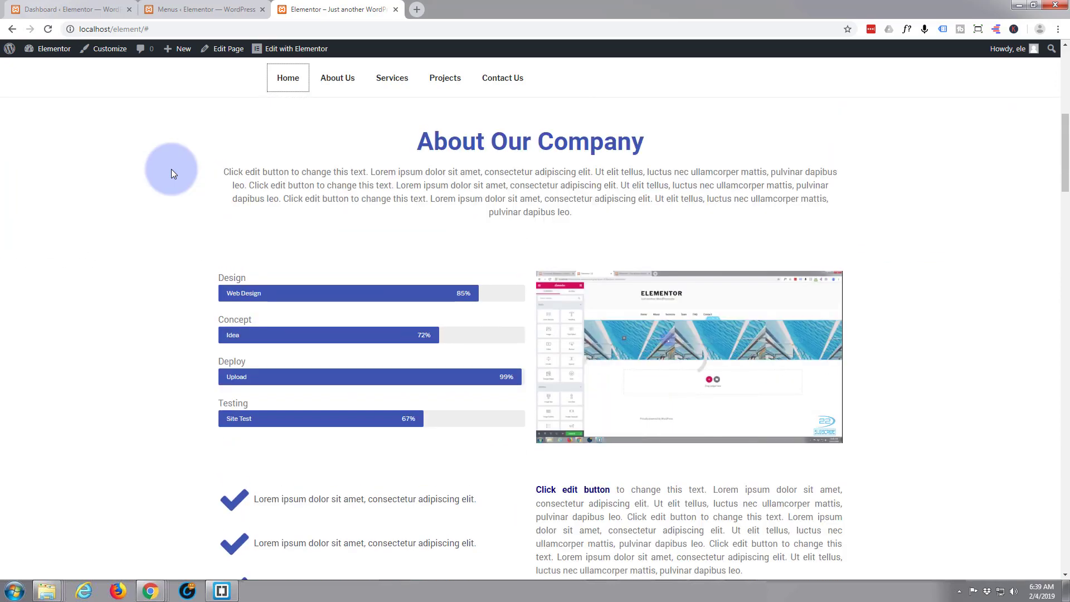
scroll(172, 169, "up", 1)
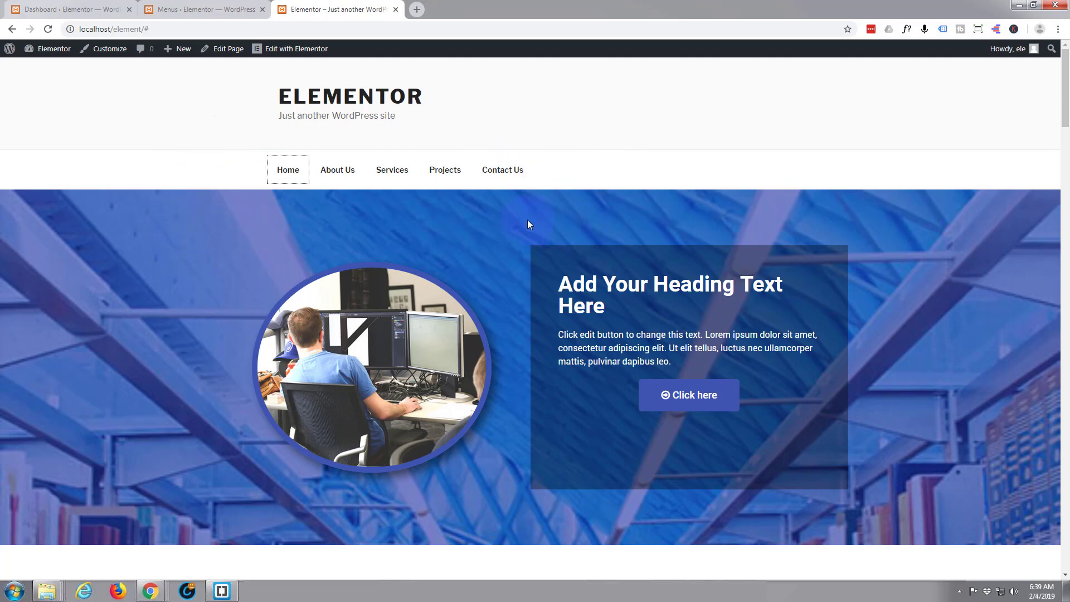
scroll(312, 169, "down", 2)
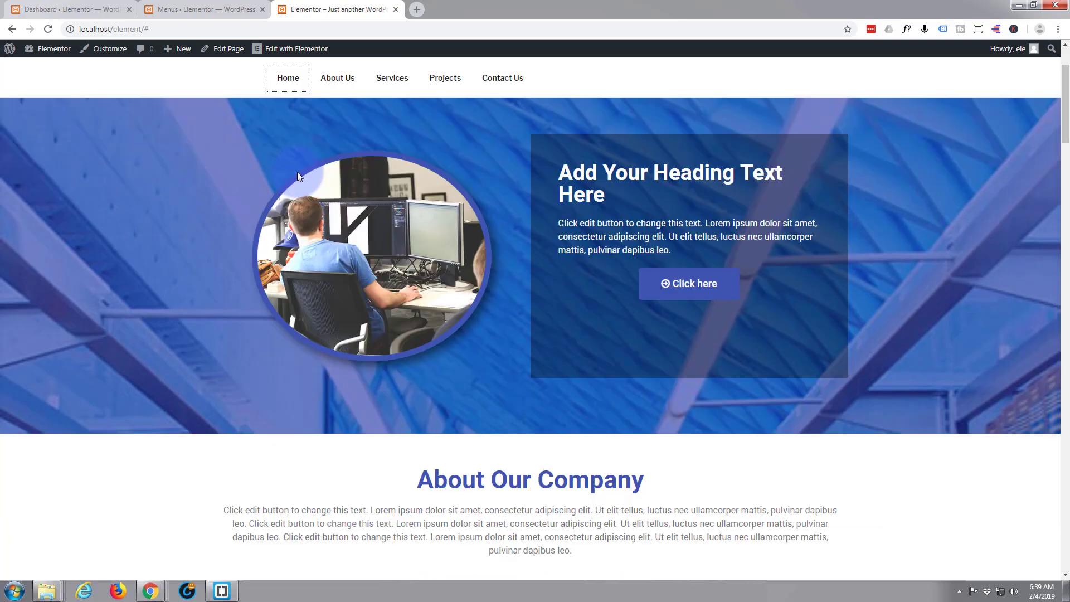
scroll(207, 176, "up", 2)
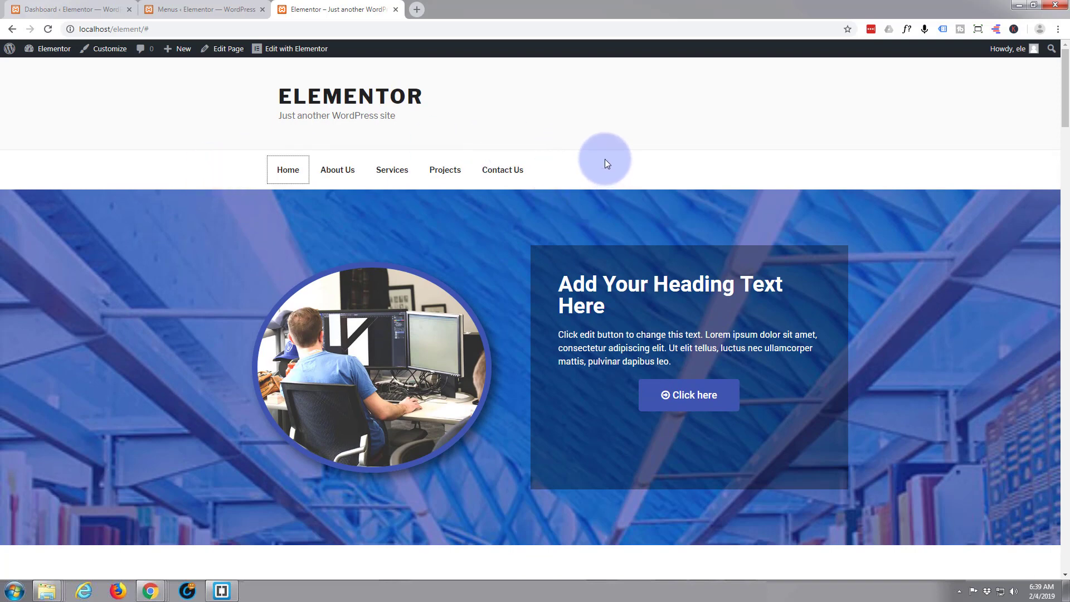
- Test the front page's About Us menu link, then scroll back to the top
left_click(329, 170)
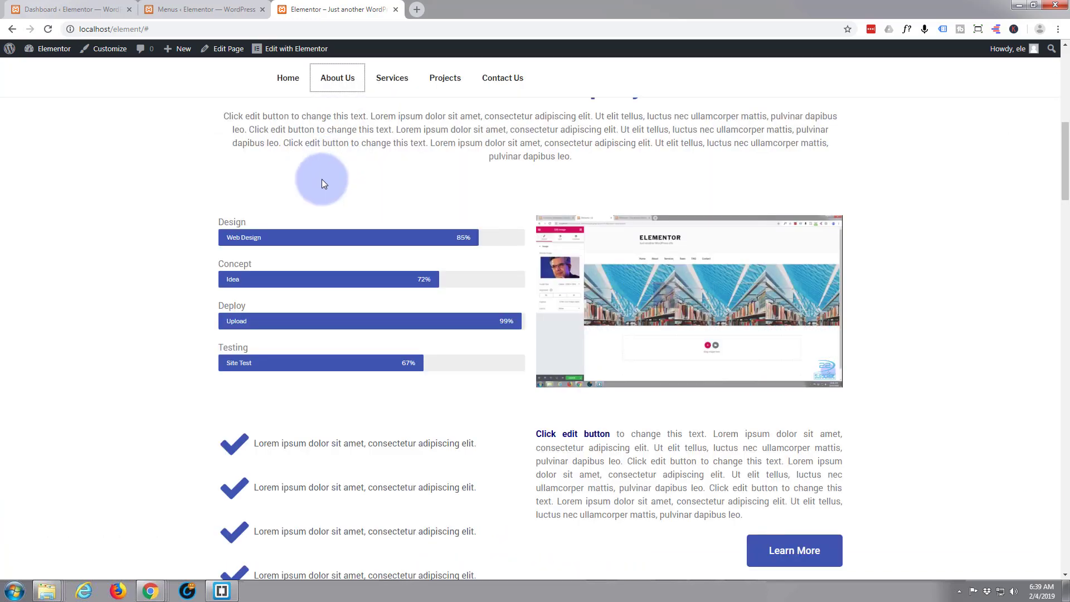
scroll(280, 216, "up", 4)
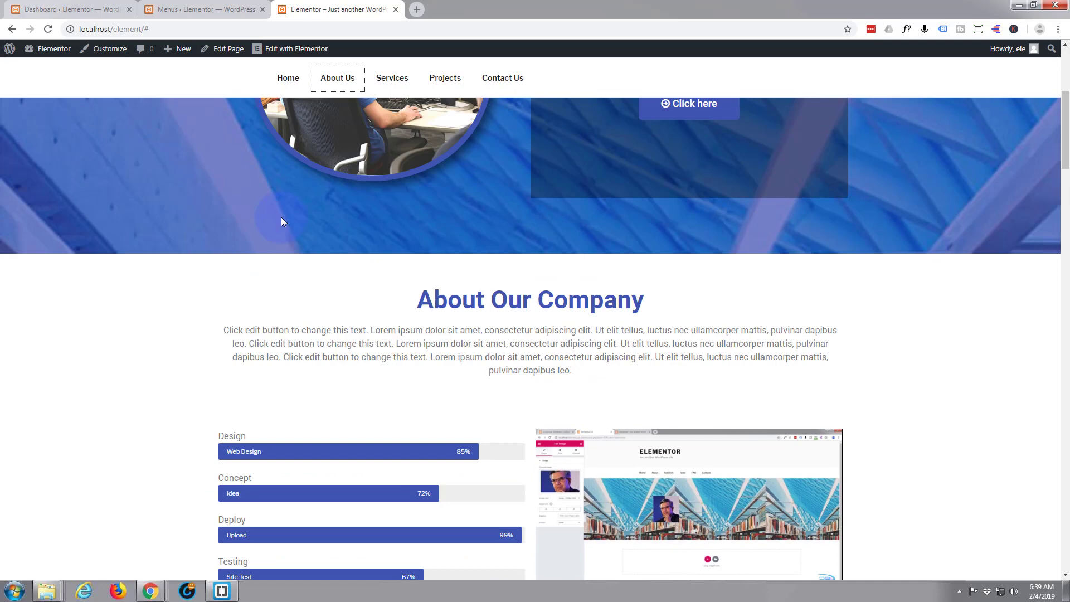
scroll(281, 222, "up", 5)
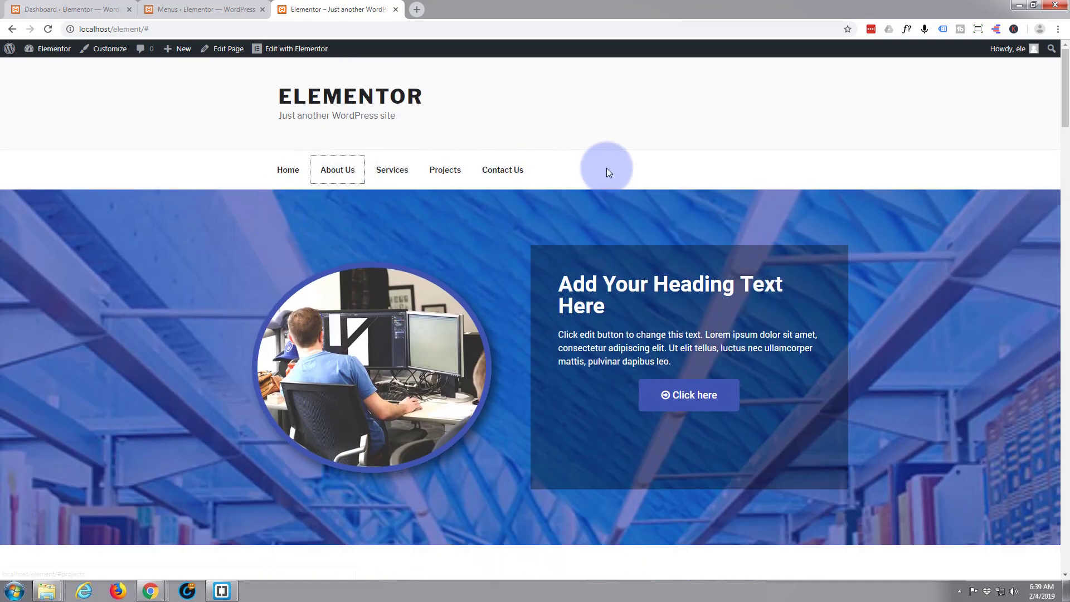
scroll(393, 170, "down", 2)
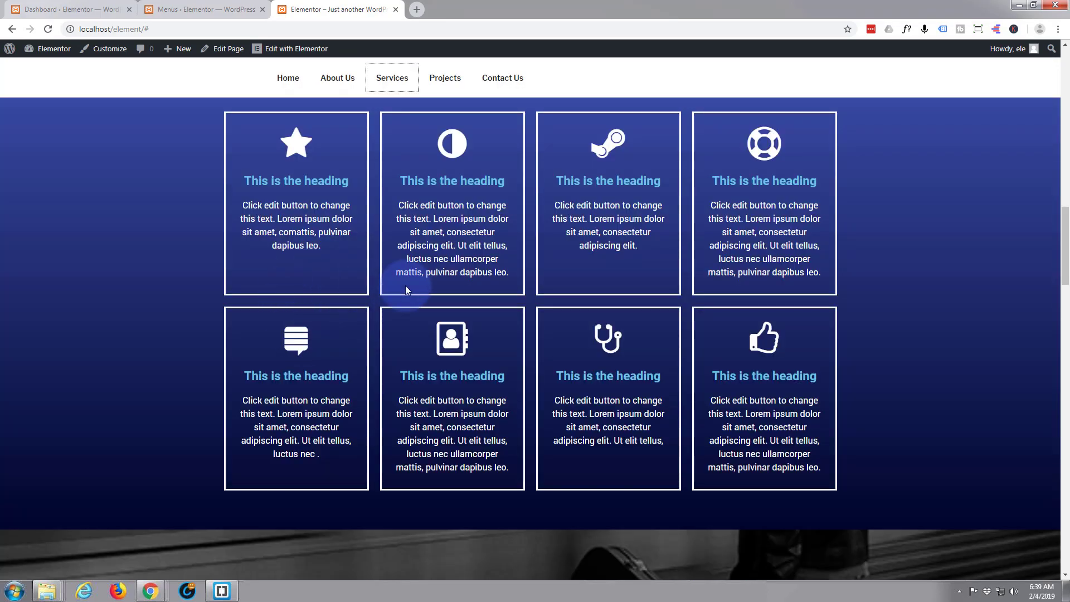
scroll(369, 319, "up", 10)
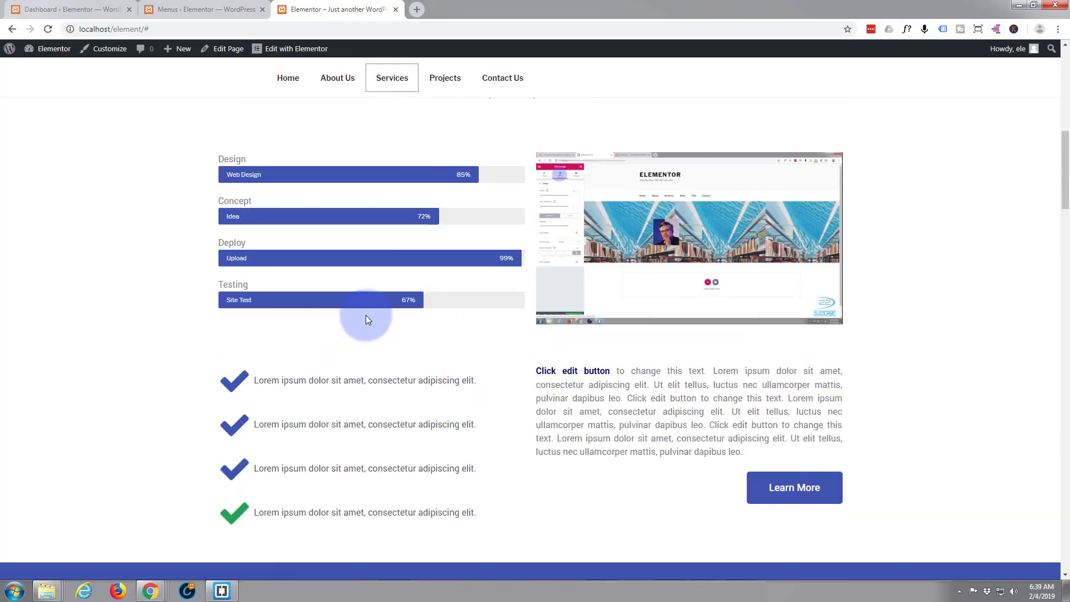
scroll(366, 316, "up", 8)
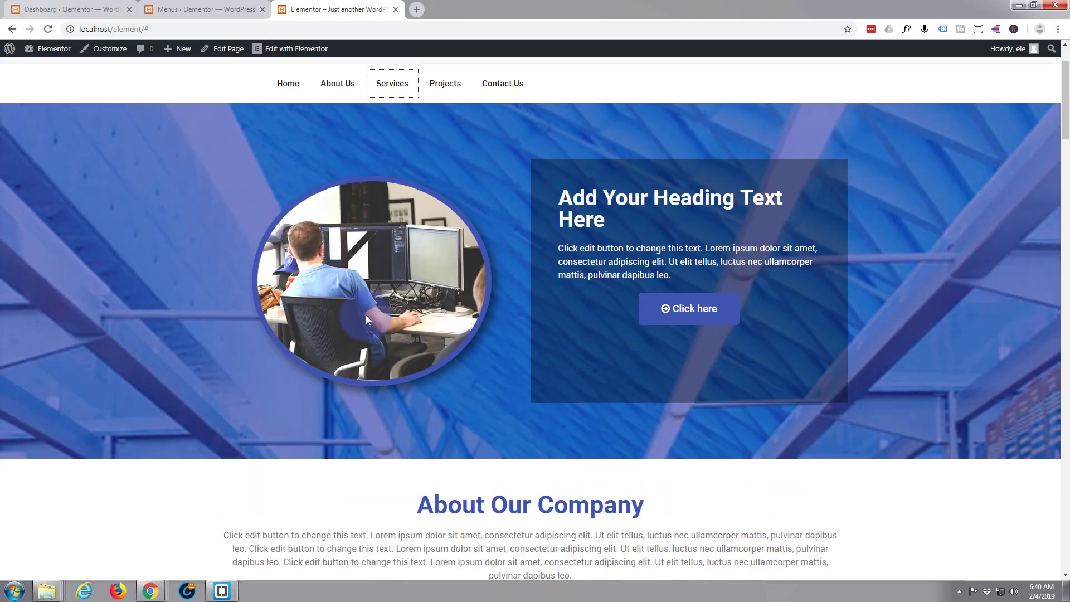
scroll(367, 319, "up", 2)
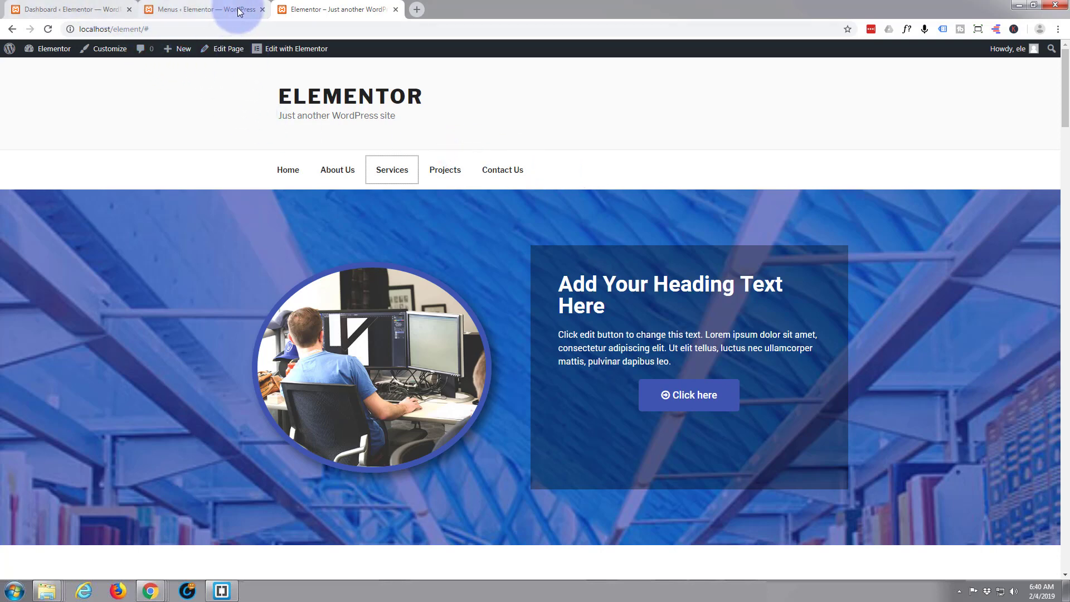
- Close the extra tab and go to Appearance > Menus in the dashboard
left_click(262, 10)
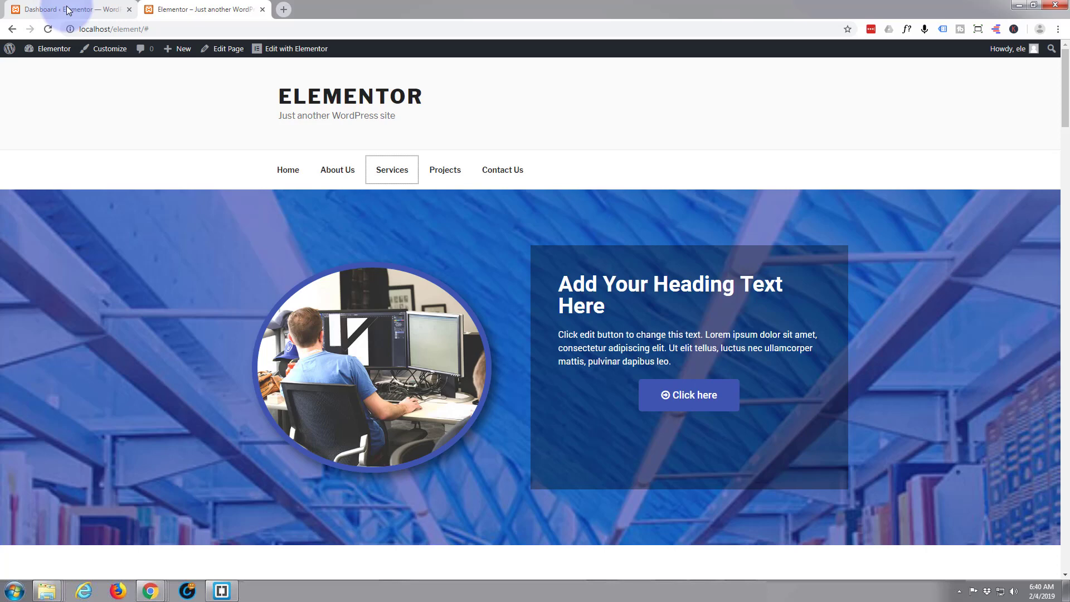
left_click(67, 10)
mouse_move(45, 142)
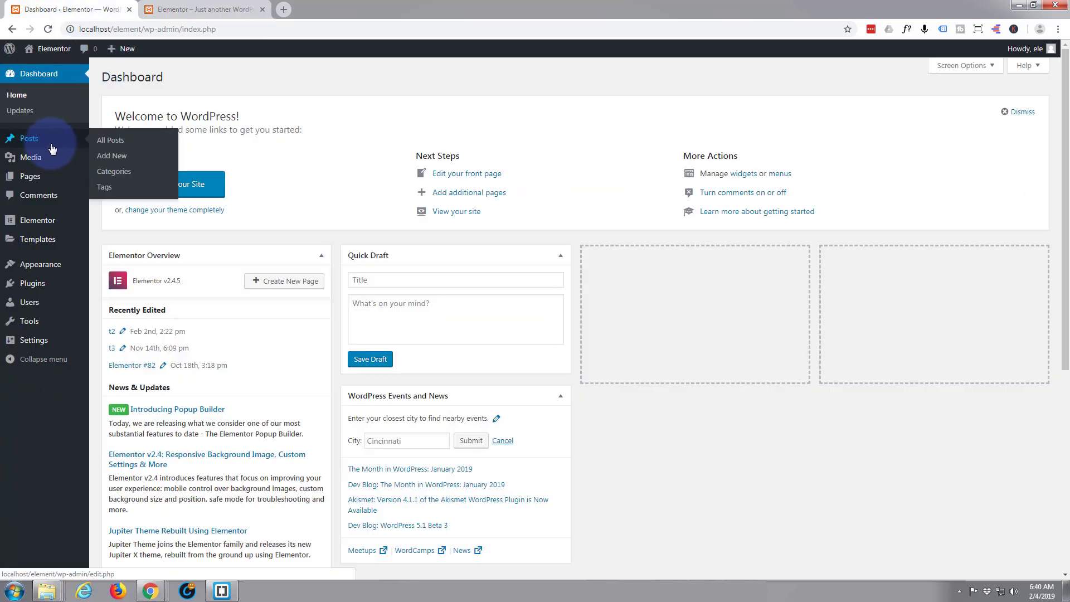
mouse_move(52, 265)
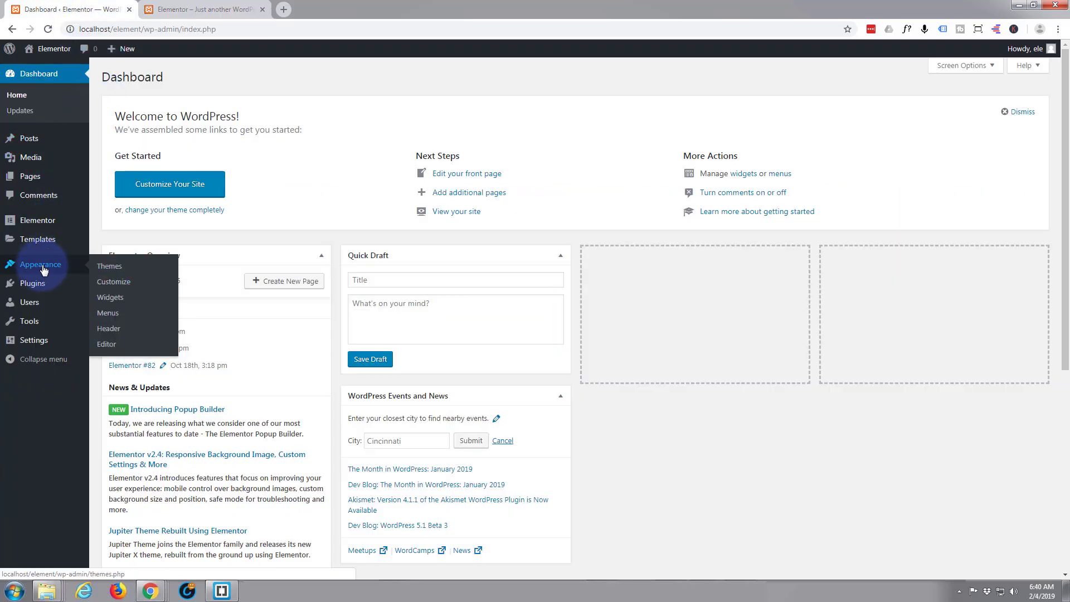
left_click(114, 315)
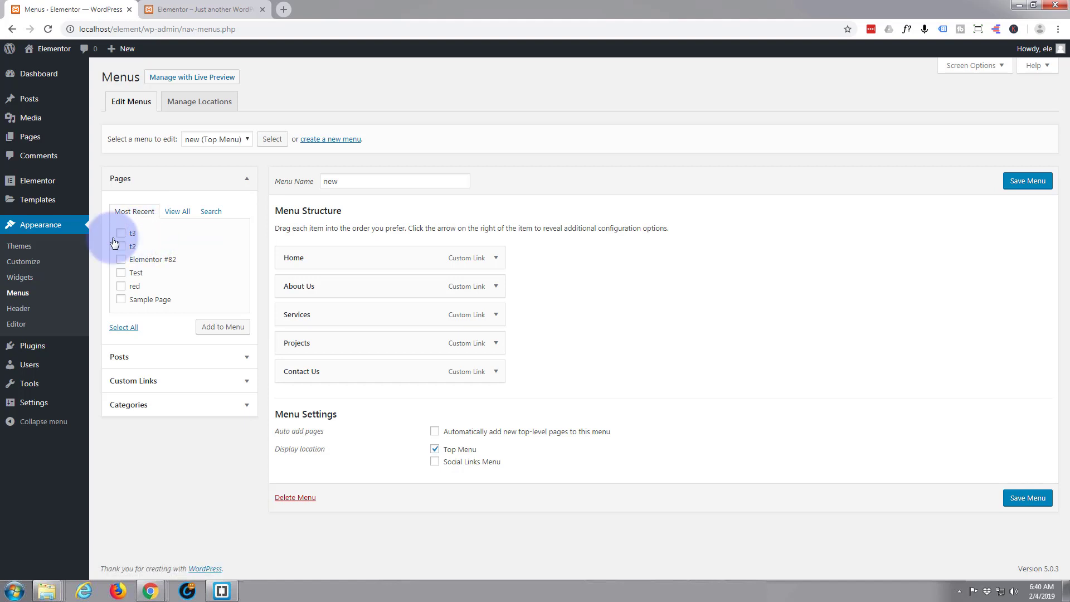
- Add the Test page to the menu and drag it between Projects and Contact Us
left_click(121, 273)
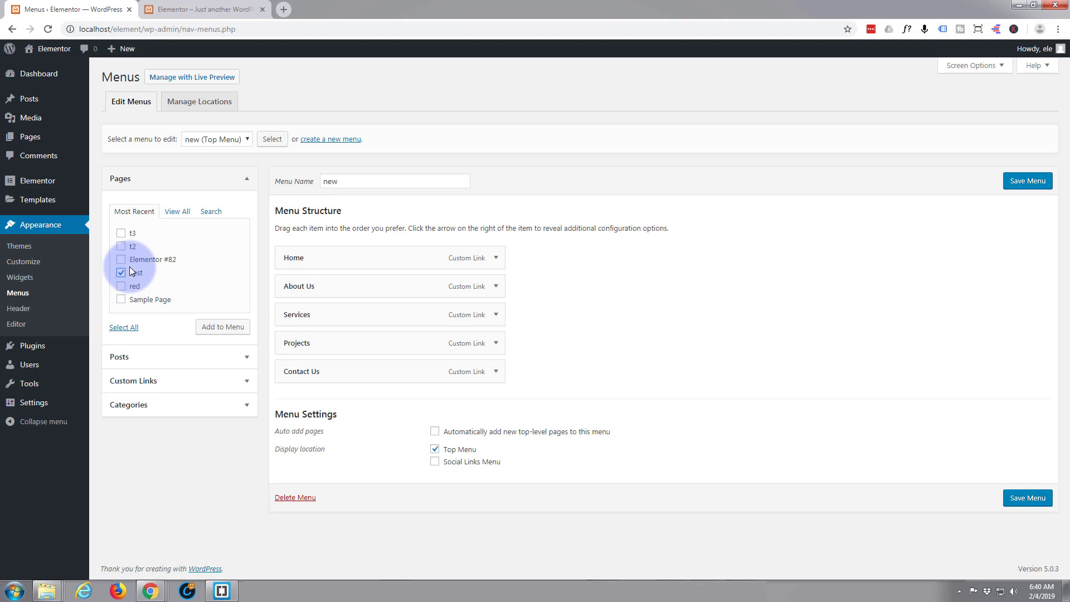
left_click(217, 328)
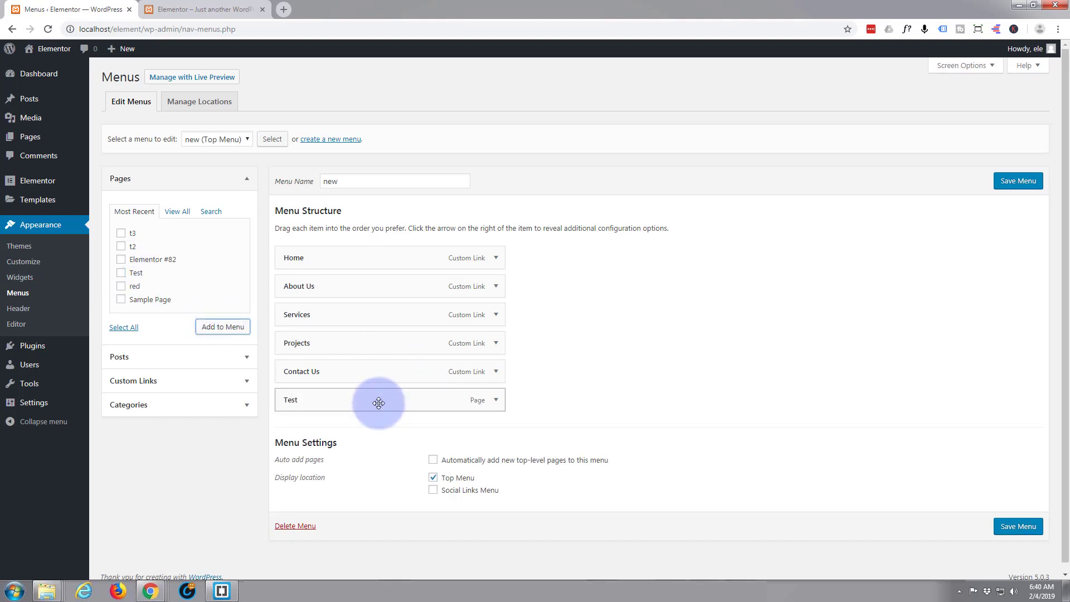
left_click_drag(375, 403, 382, 287)
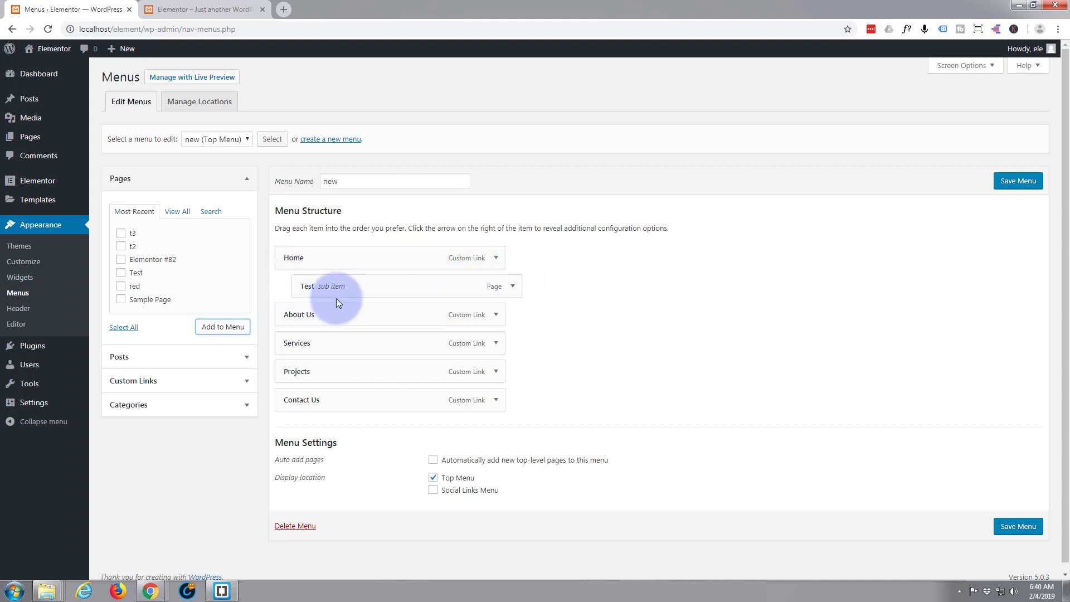
left_click_drag(337, 287, 320, 376)
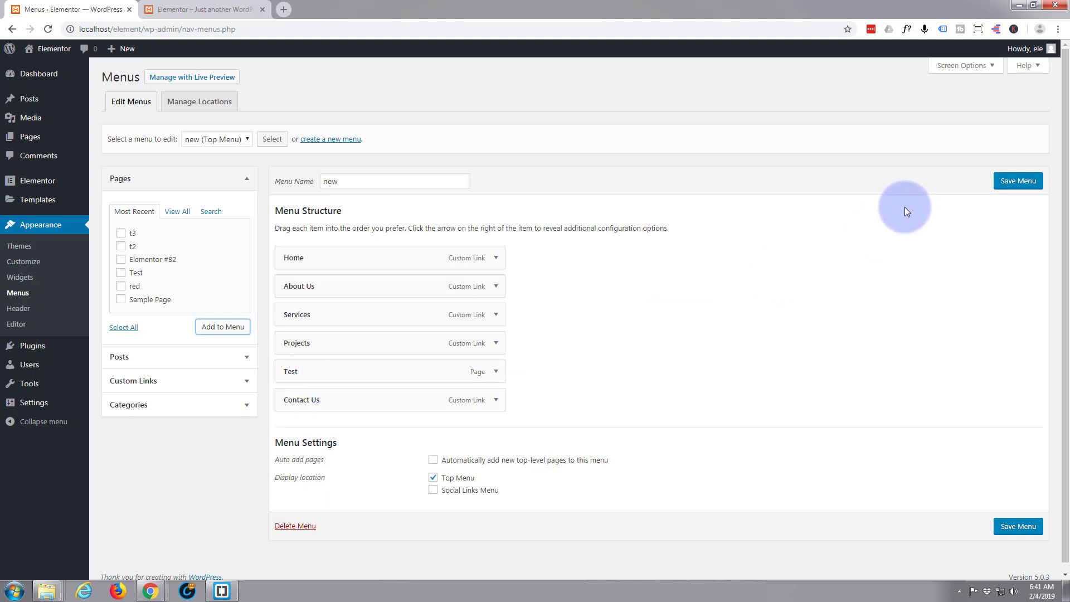
- Save the menu 'new' and return to the site's front-page tab
left_click(1011, 186)
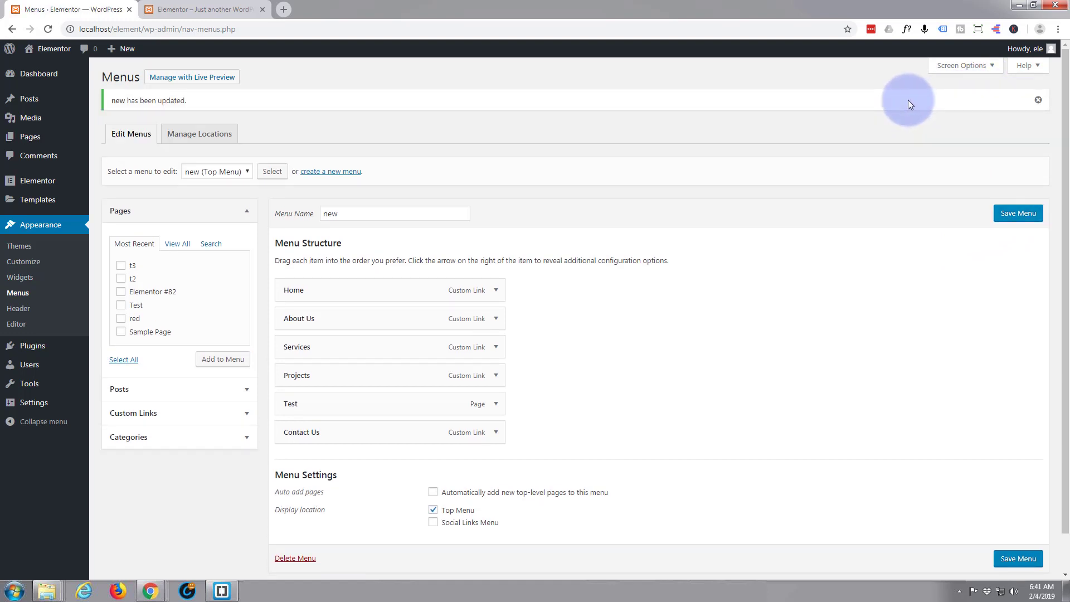
left_click(210, 9)
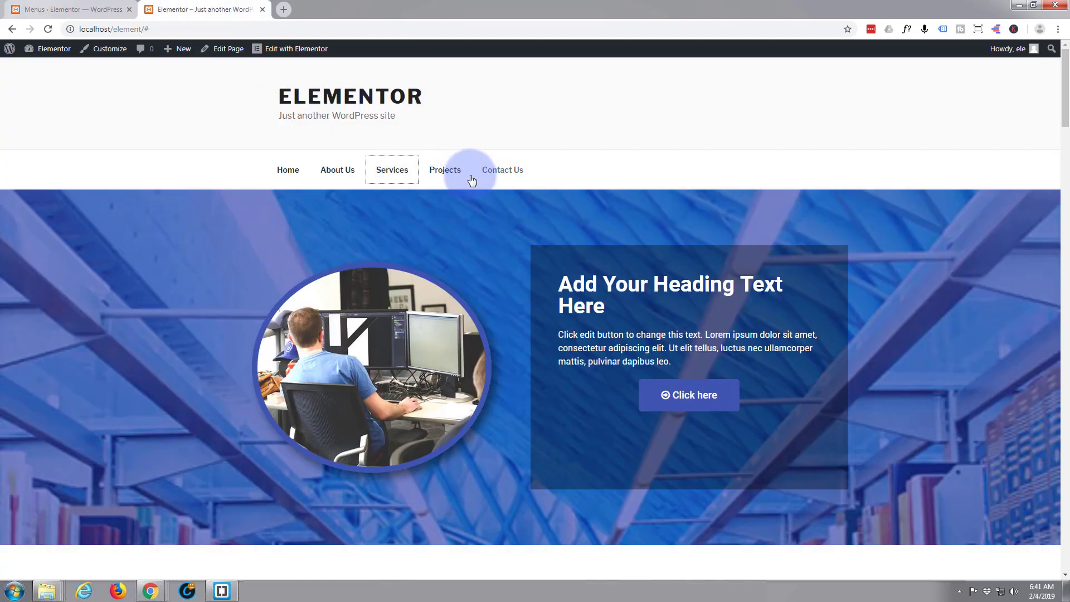
- Reload the front page and open the Test page from the new Test menu item
left_click(48, 32)
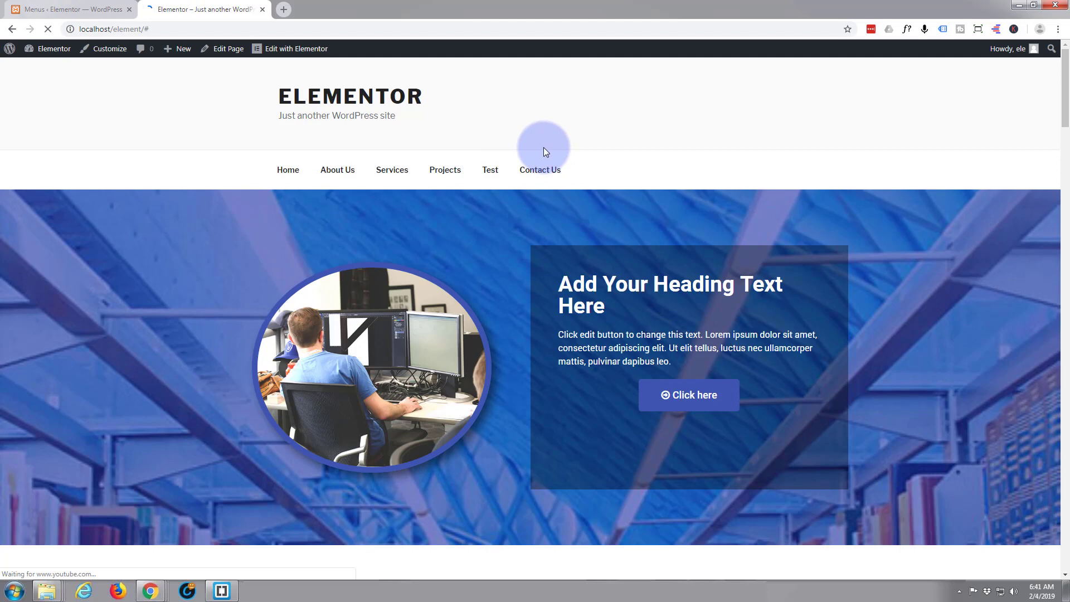
left_click(491, 170)
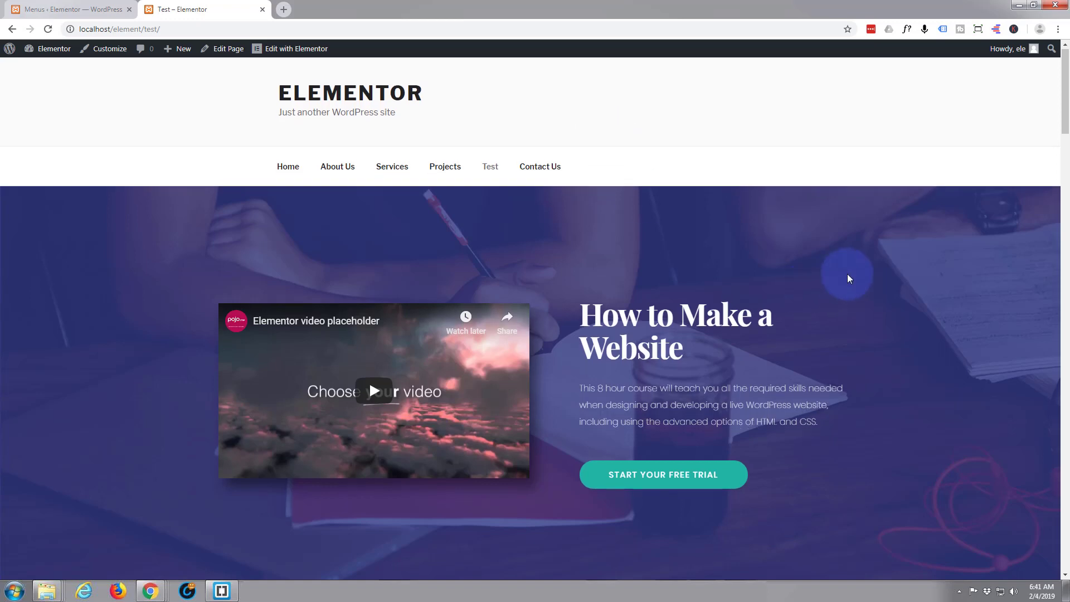
- Scroll down through the Test page and back up
scroll(879, 283, "down", 1)
scroll(890, 273, "down", 5)
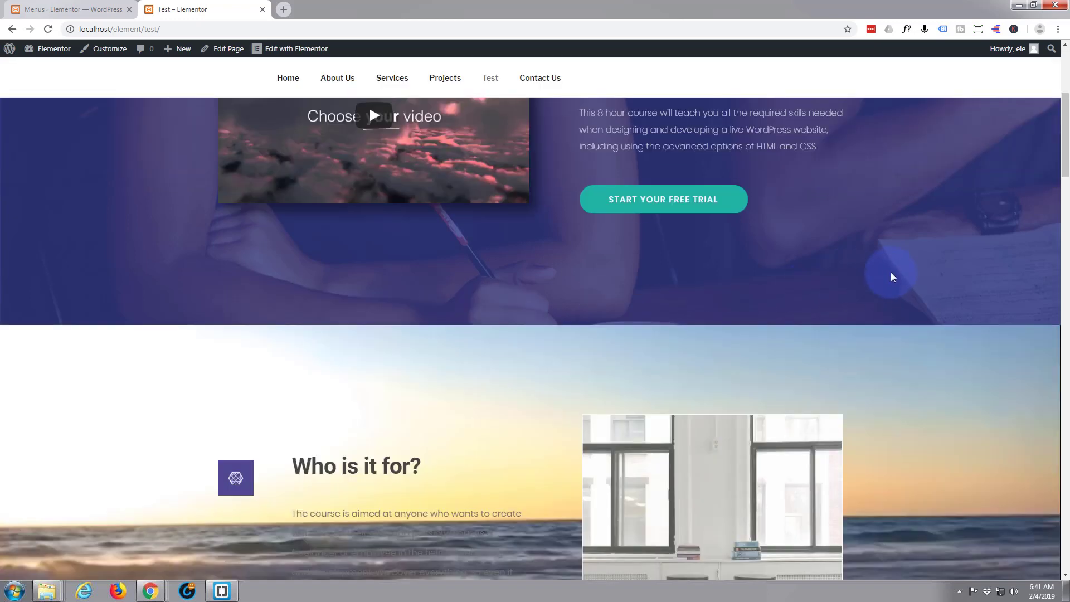
scroll(890, 272, "down", 5)
scroll(890, 272, "down", 9)
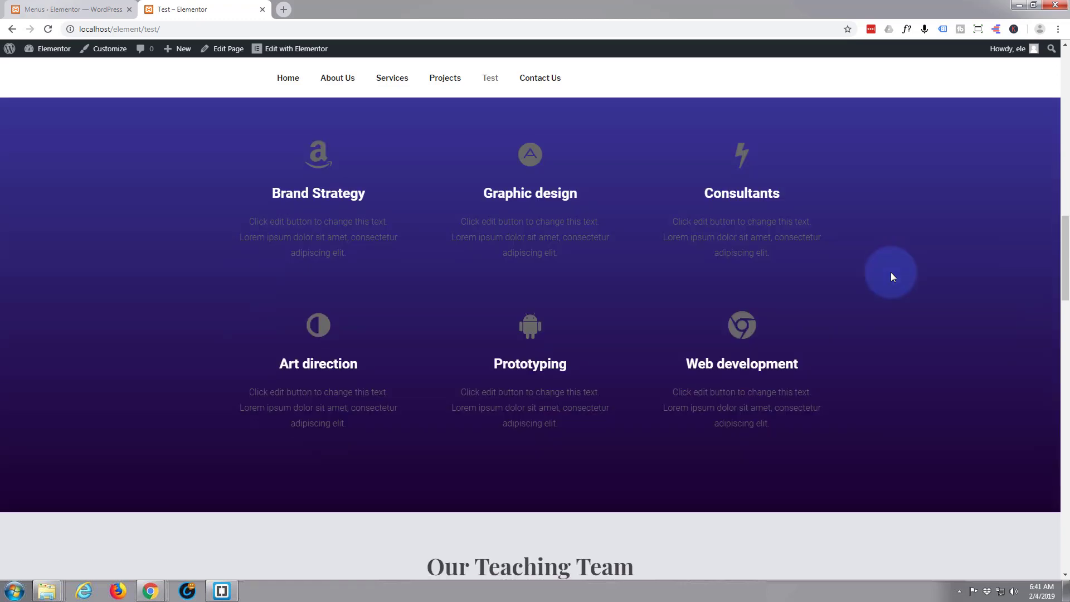
scroll(891, 272, "down", 3)
scroll(890, 273, "up", 10)
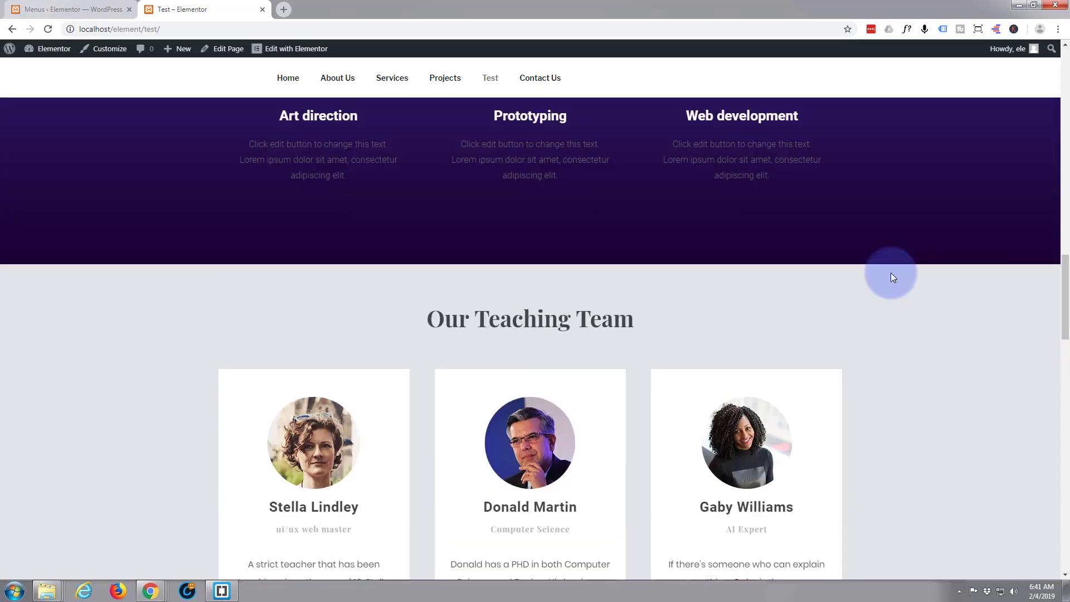
scroll(890, 272, "up", 6)
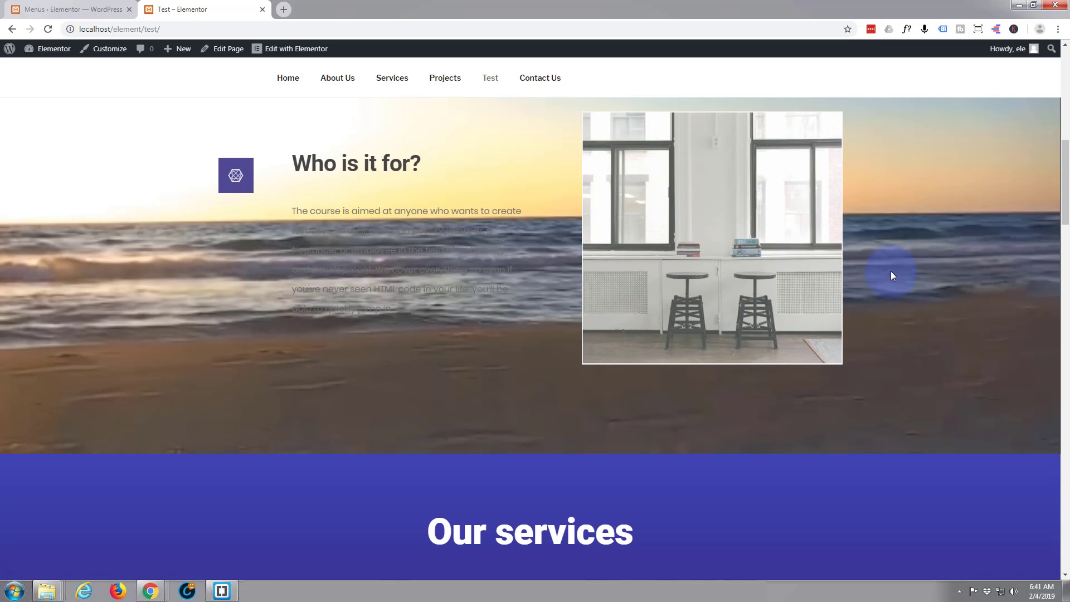
scroll(890, 272, "up", 10)
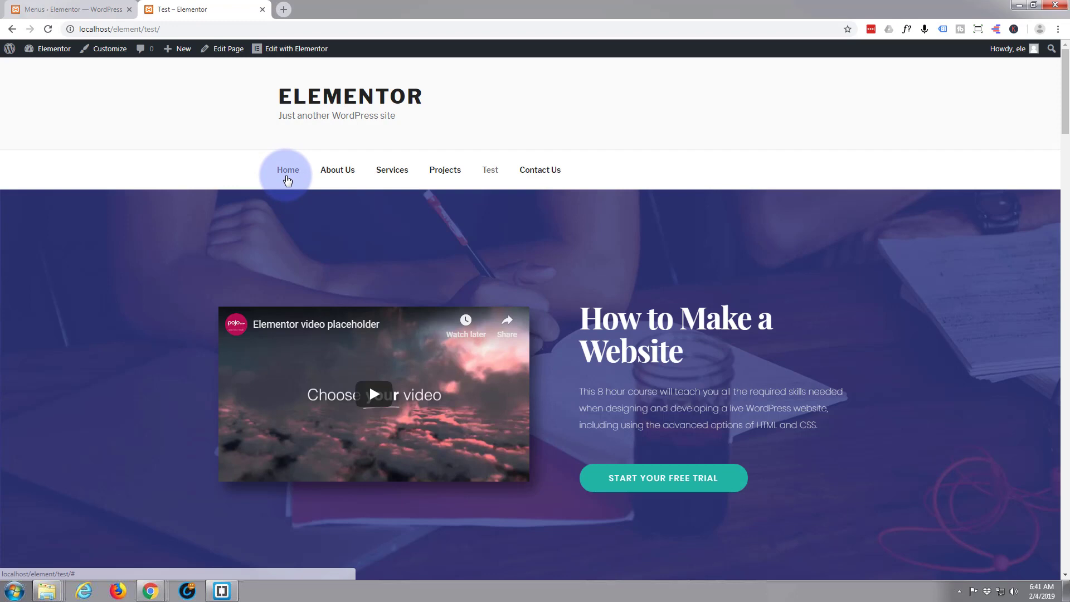
- Check that the About Us, Services and Home links jump to their sections on the Test page
left_click(342, 177)
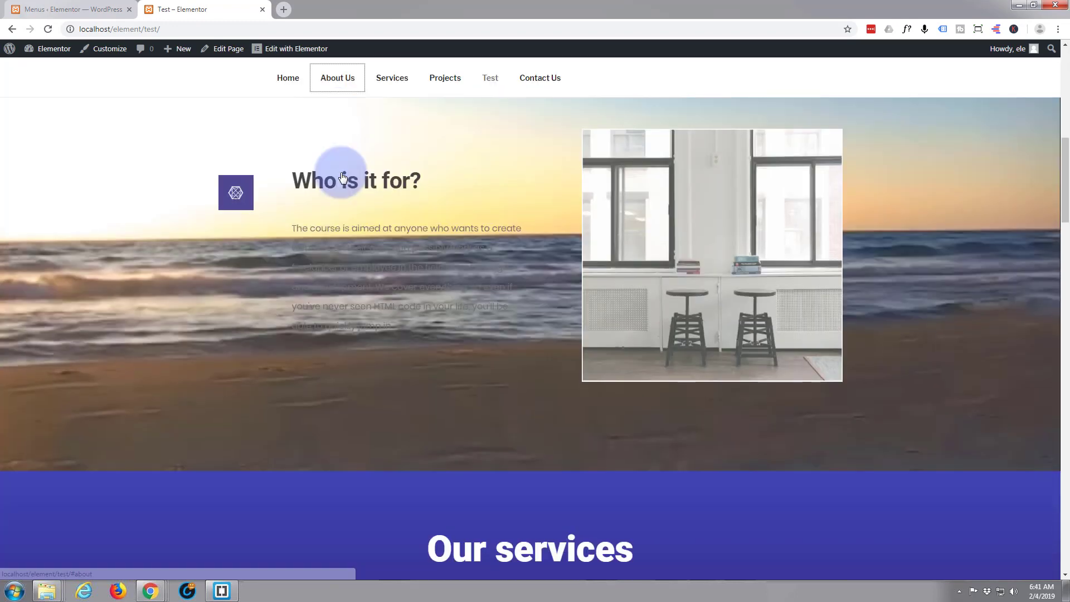
scroll(347, 168, "up", 1)
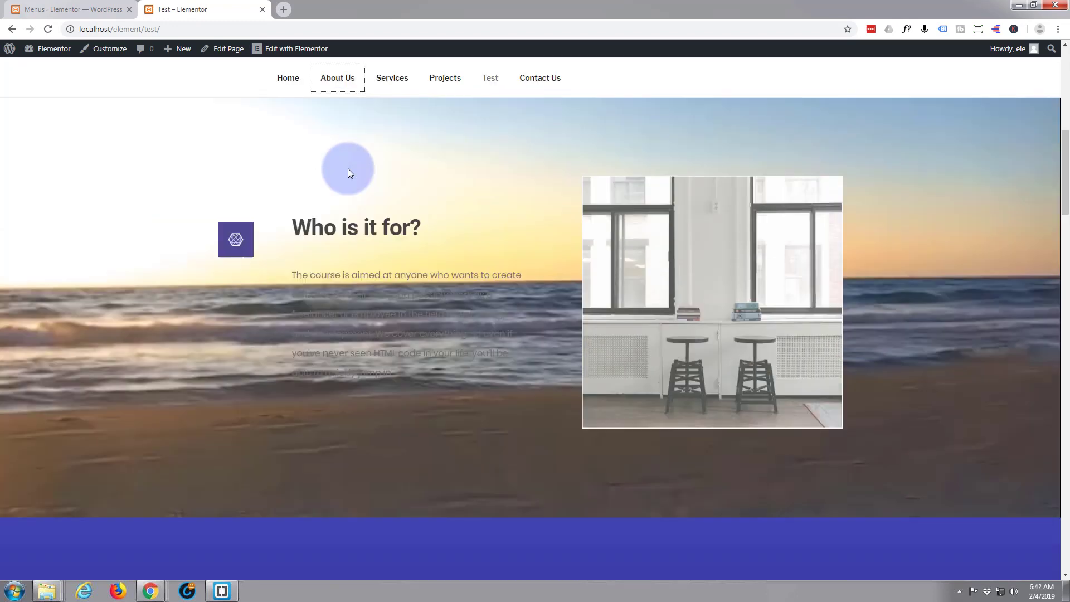
scroll(347, 170, "up", 4)
scroll(348, 170, "up", 7)
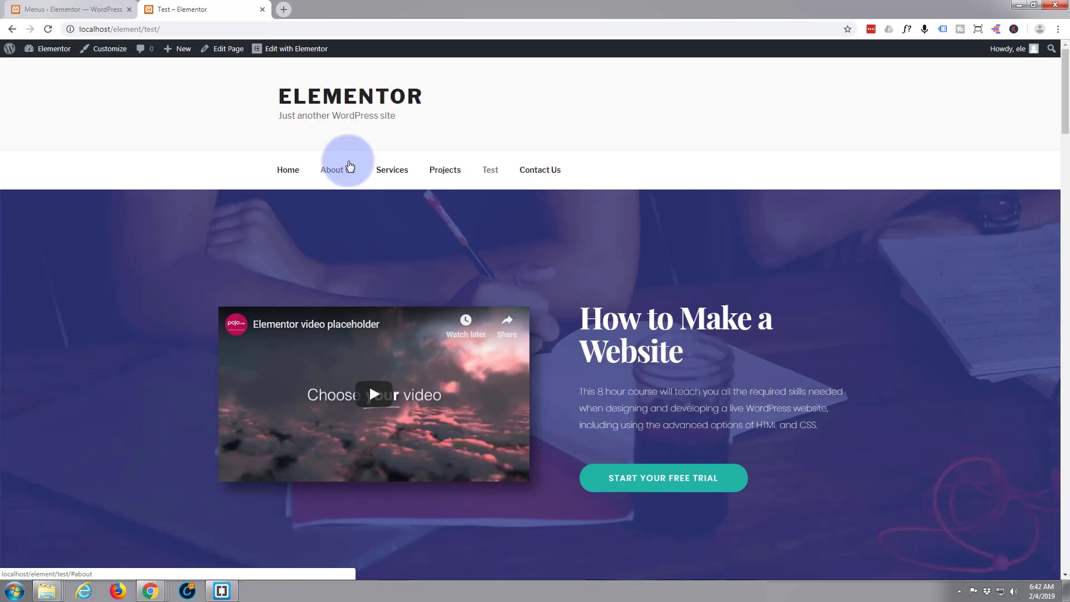
left_click(391, 173)
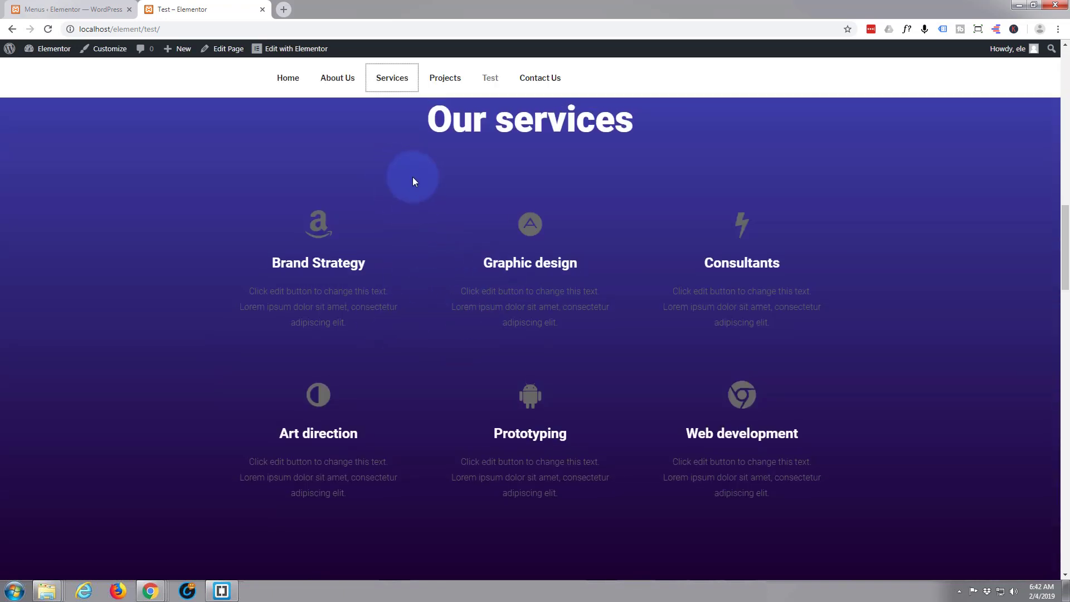
scroll(413, 177, "up", 8)
scroll(306, 79, "up", 2)
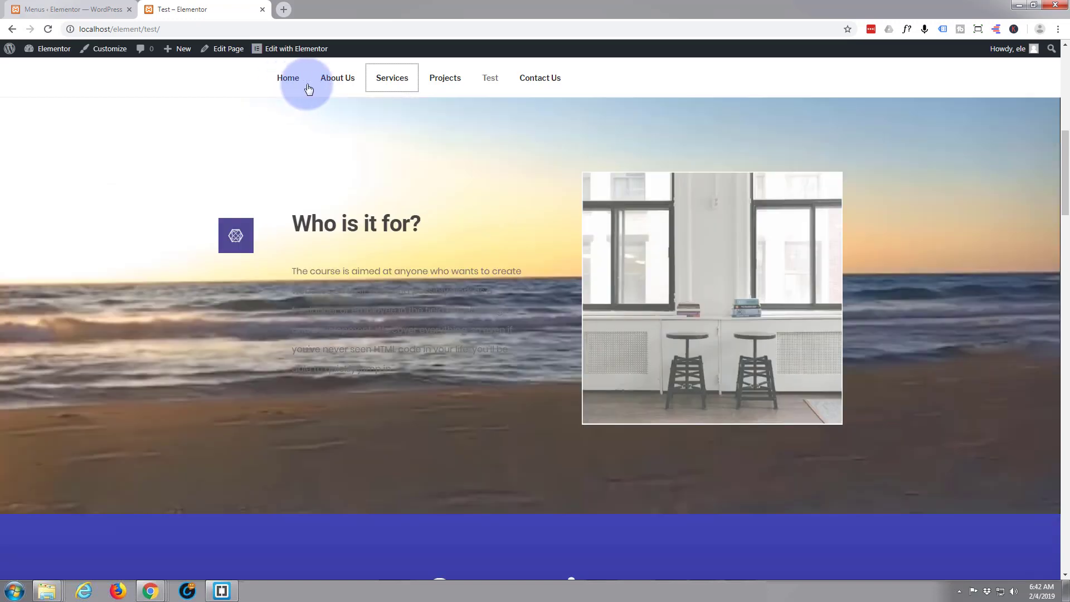
scroll(334, 78, "up", 1)
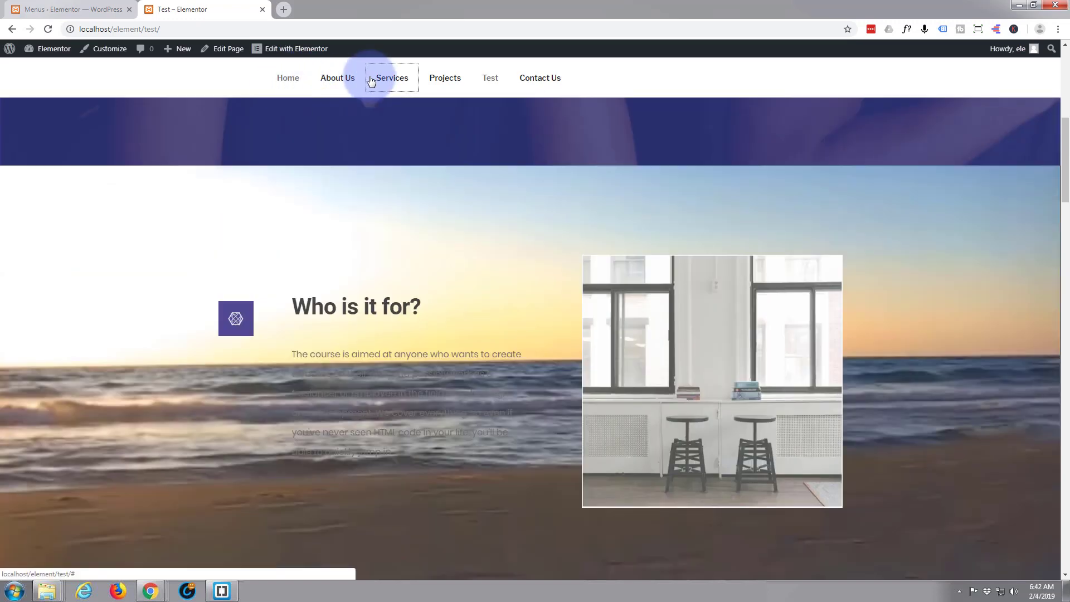
left_click(290, 79)
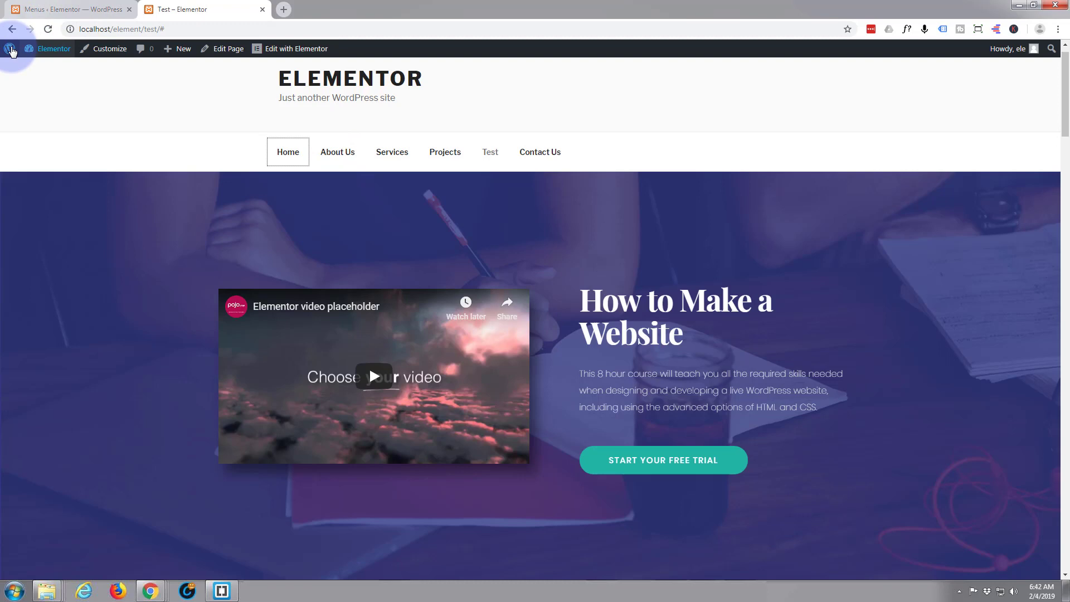
- Open the front page in a new tab via Visit Site and compare About Us links with the Test page
middle_click(29, 54)
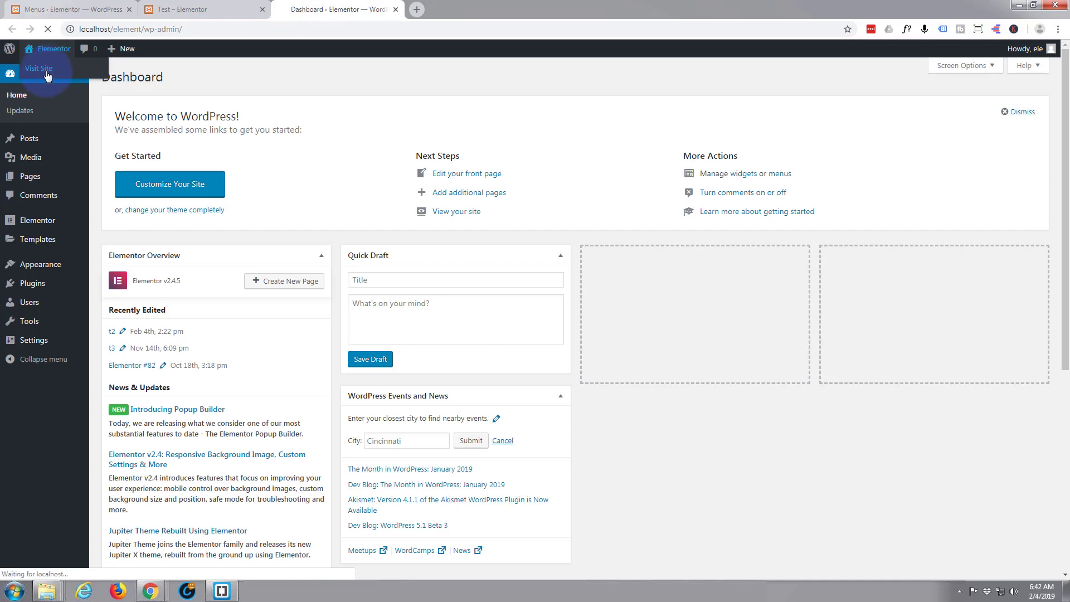
left_click(47, 69)
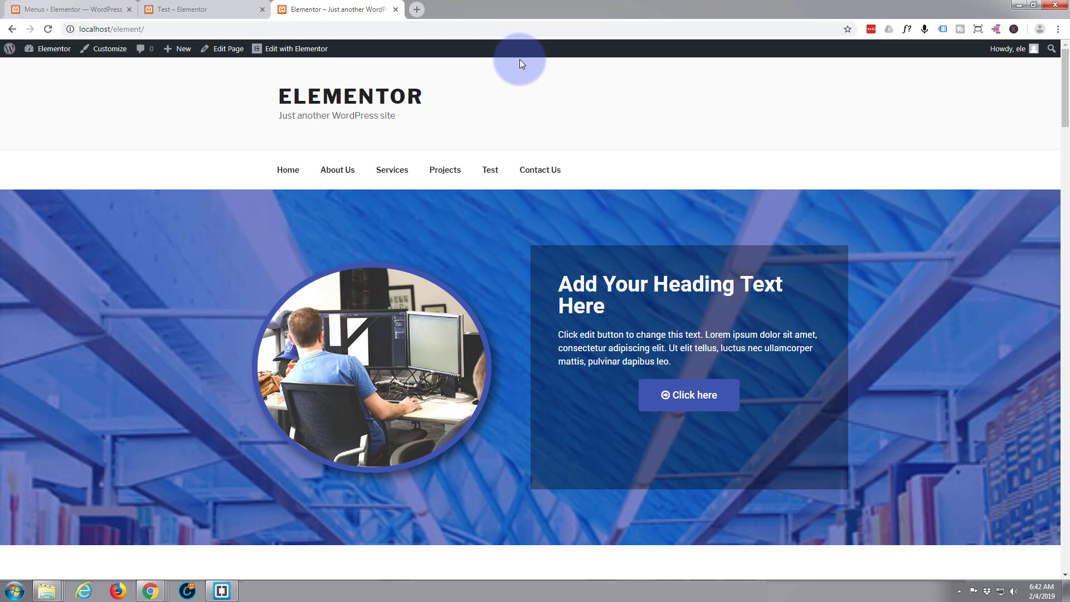
left_click(191, 11)
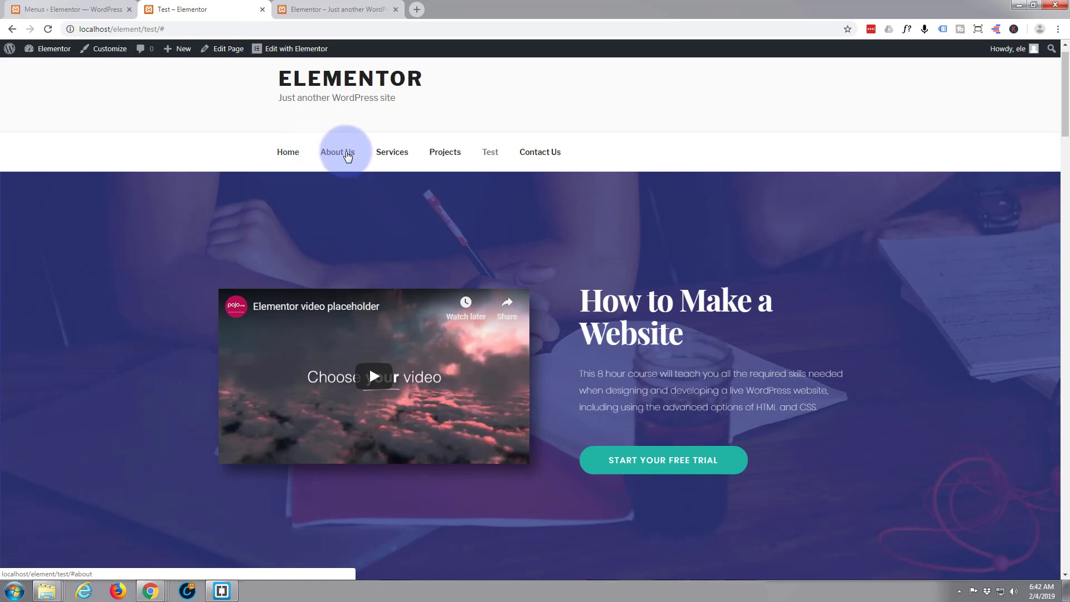
left_click(346, 155)
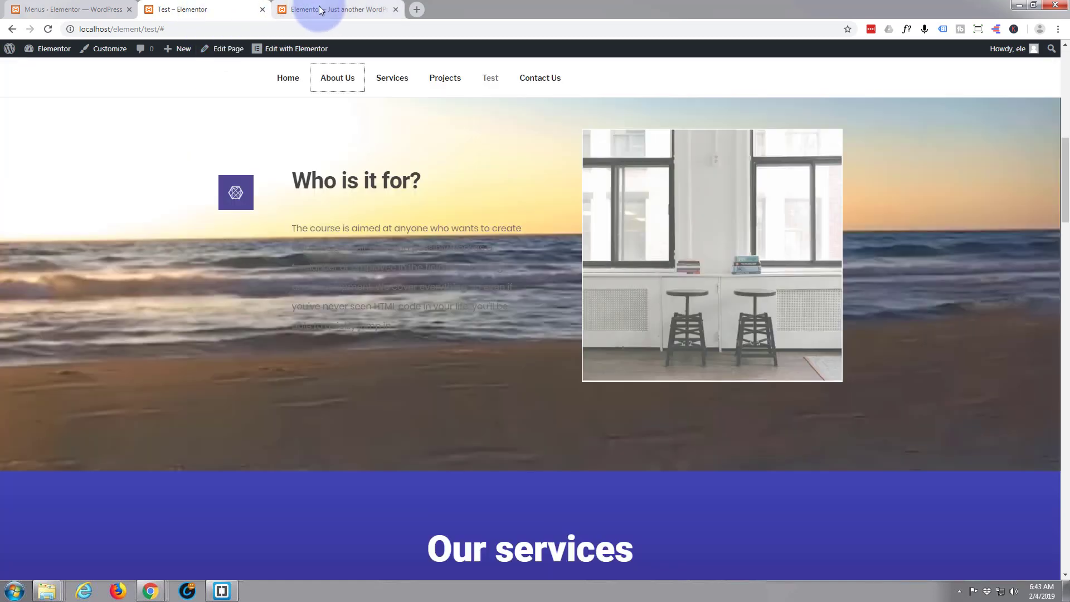
left_click(322, 10)
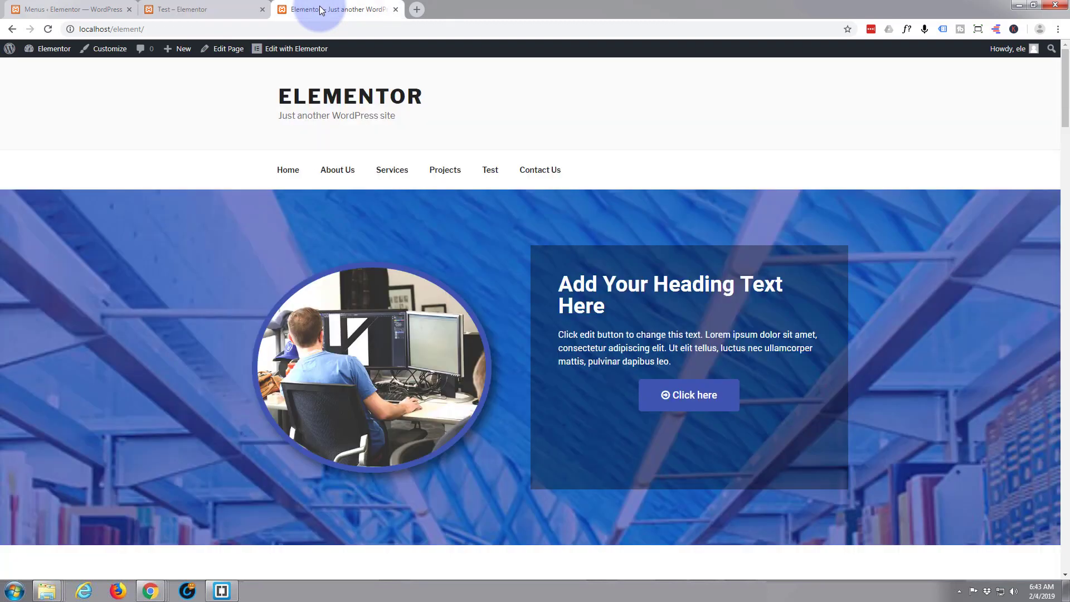
left_click(333, 173)
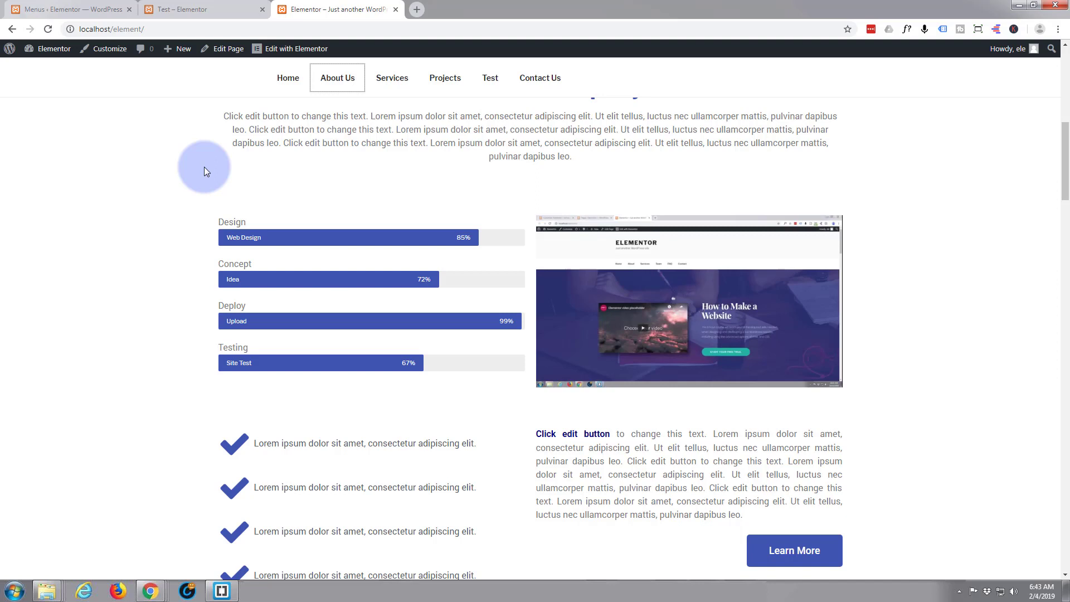
left_click(41, 9)
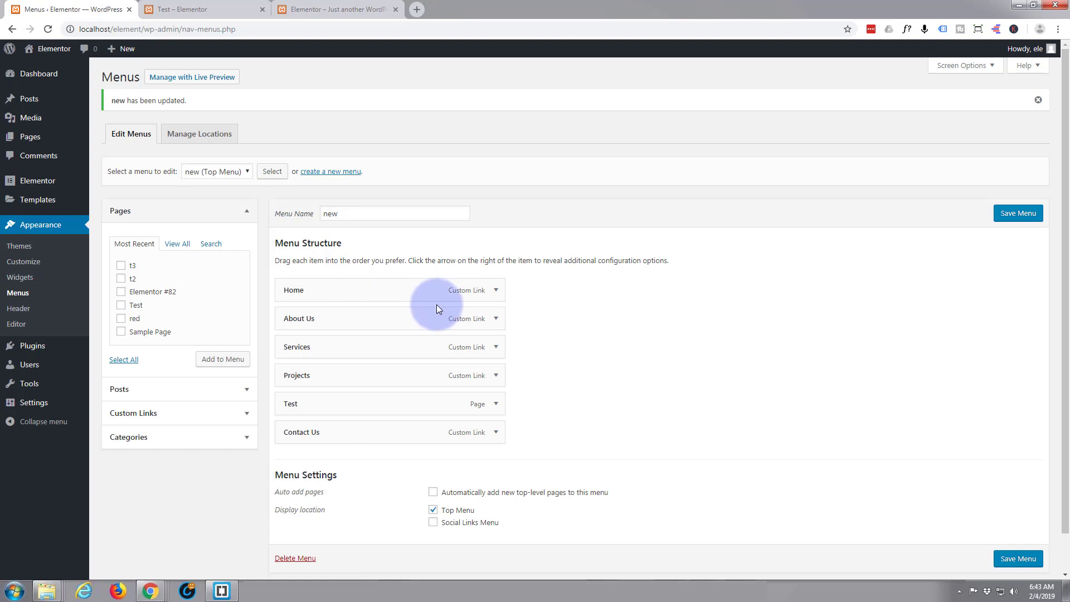
- Expand the About Us and Home menu items to reveal their #about and # URLs
left_click(495, 322)
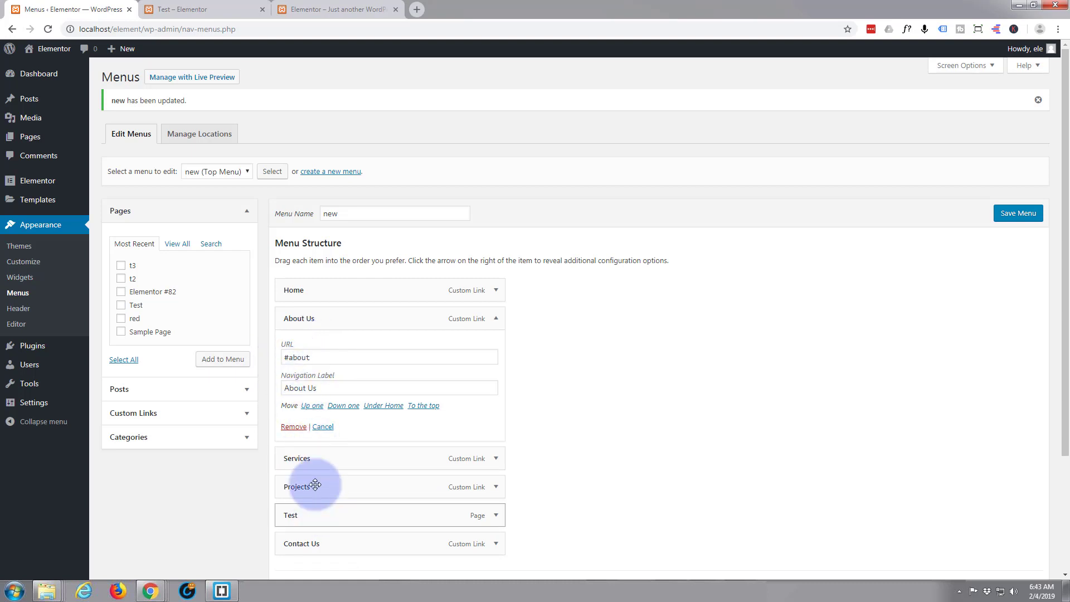
mouse_move(315, 480)
left_mouse_down()
mouse_move(298, 501)
mouse_move(309, 474)
left_mouse_up()
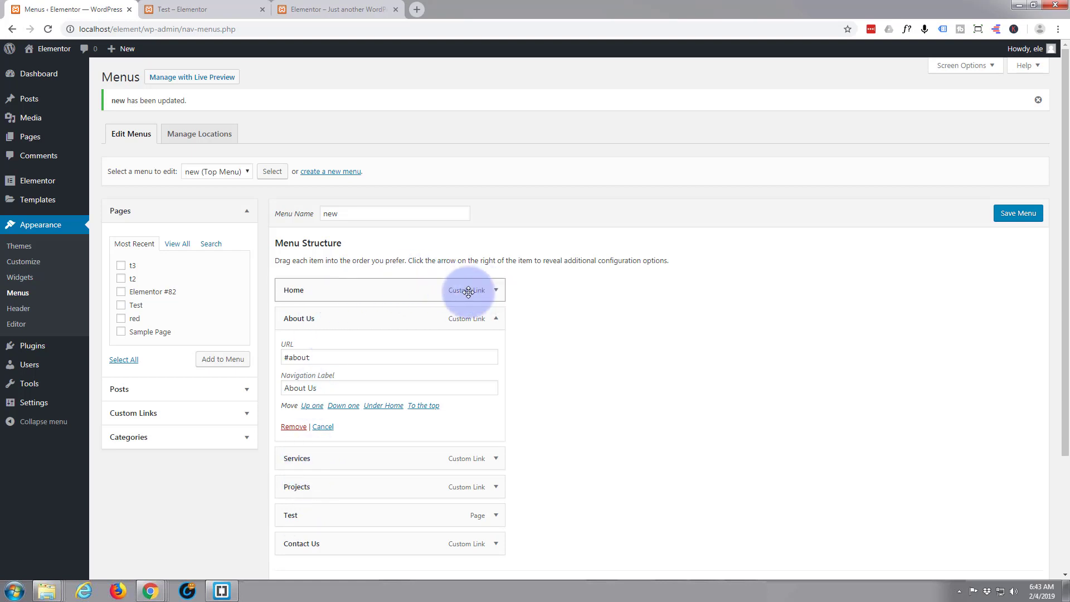
left_click(496, 291)
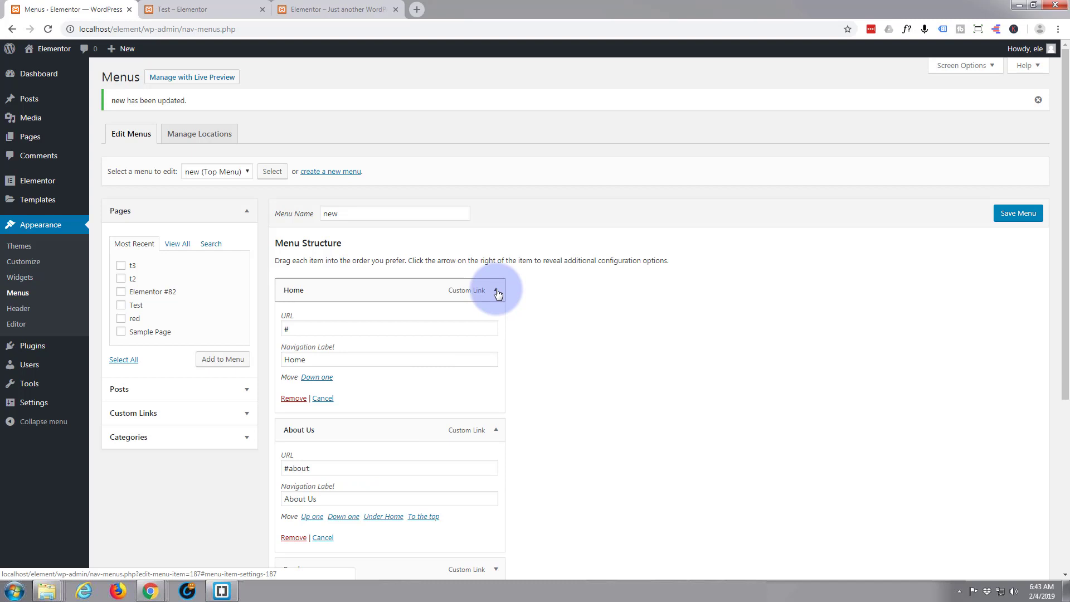
- Copy the front page address localhost/element/ from the browser's address bar
left_click(192, 10)
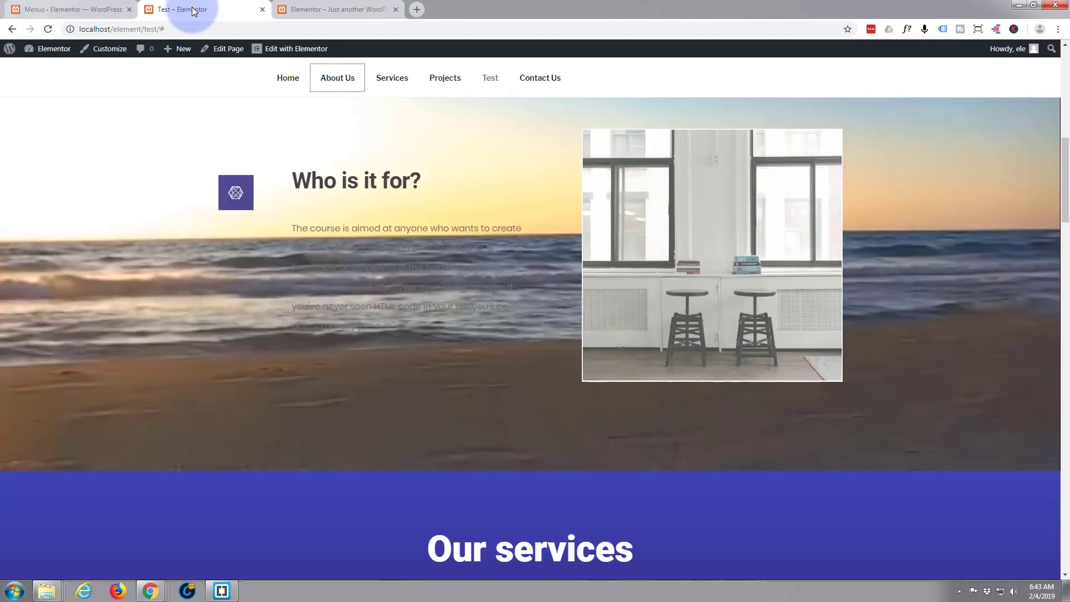
left_click(317, 10)
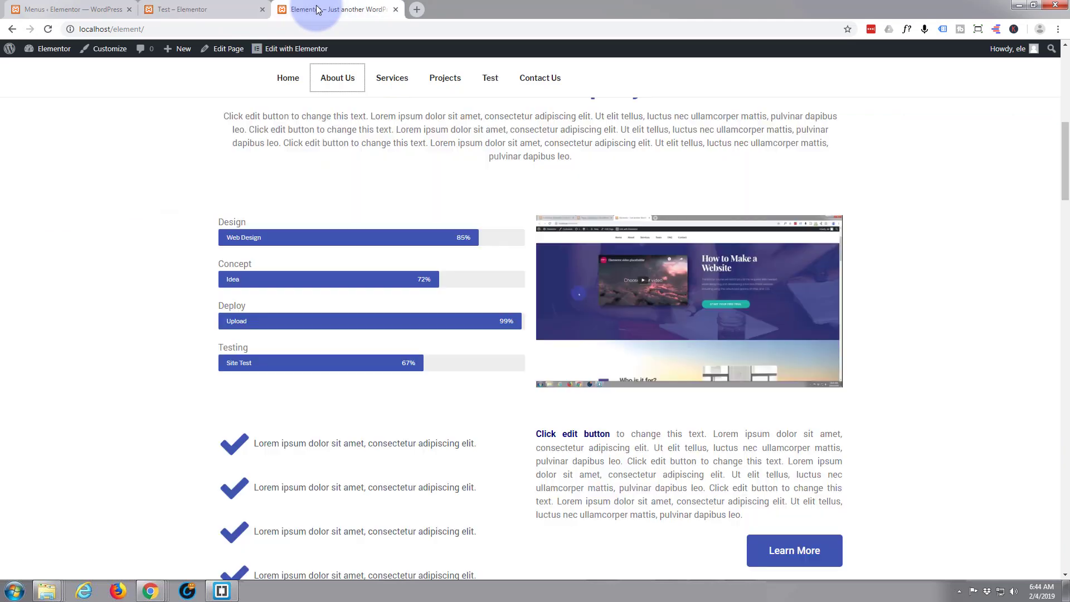
left_click(148, 29)
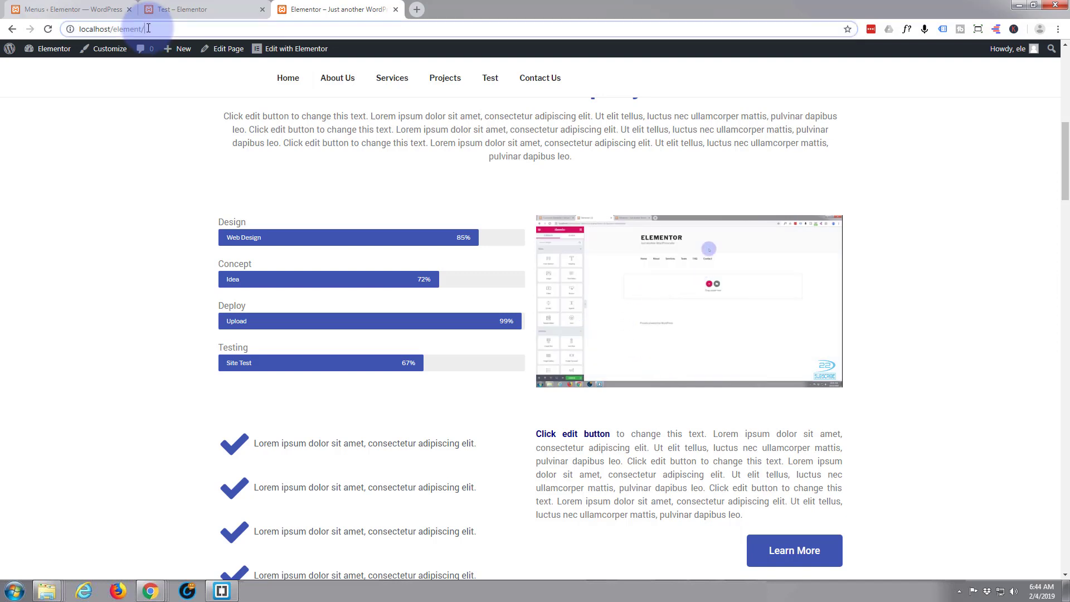
left_click_drag(148, 28, 81, 30)
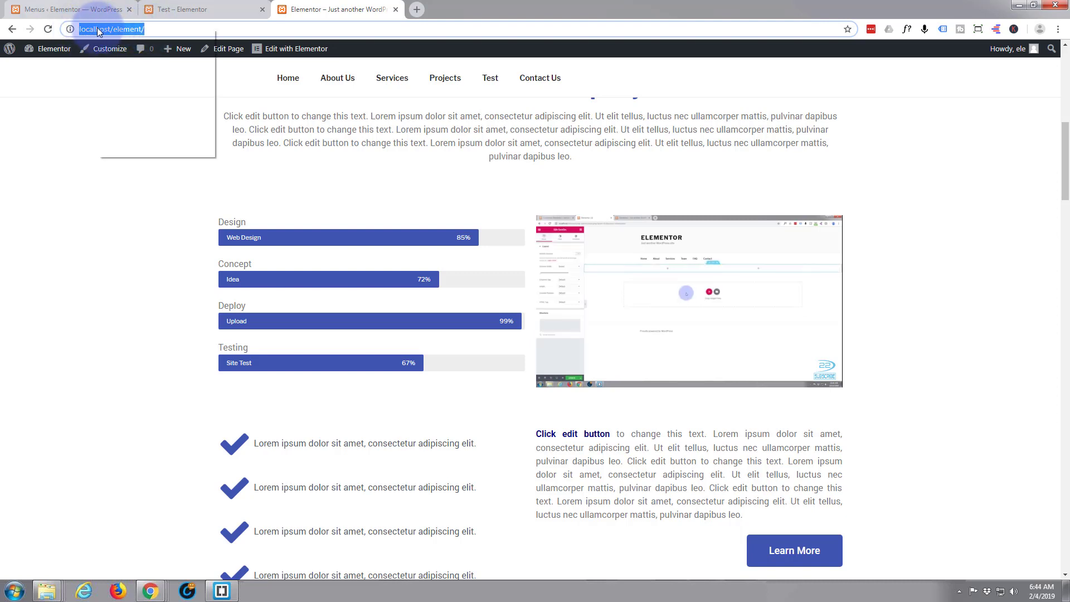
right_click(98, 30)
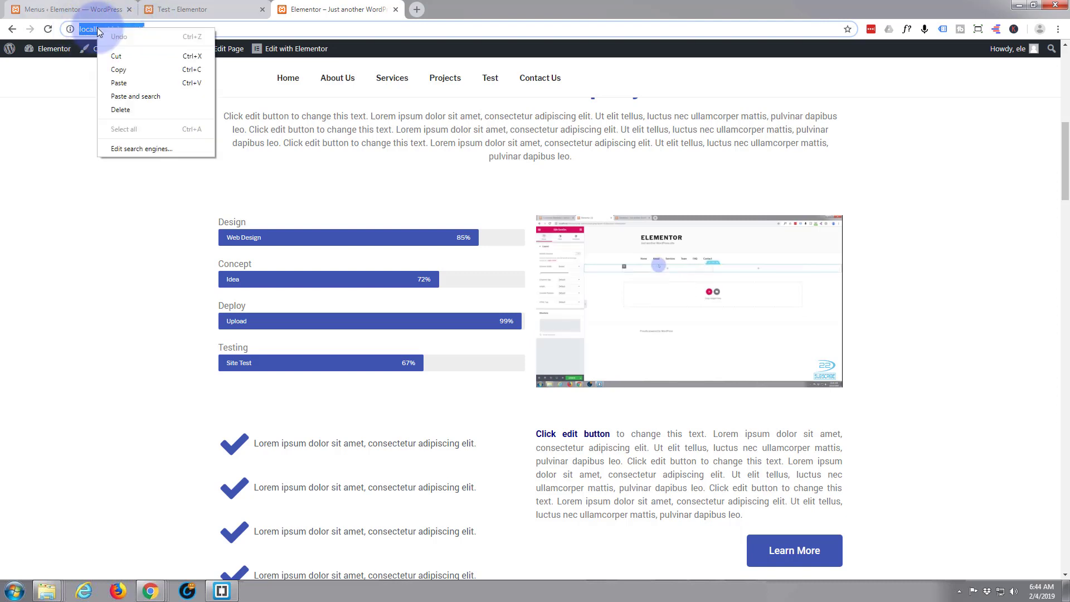
left_click(120, 70)
left_click(191, 13)
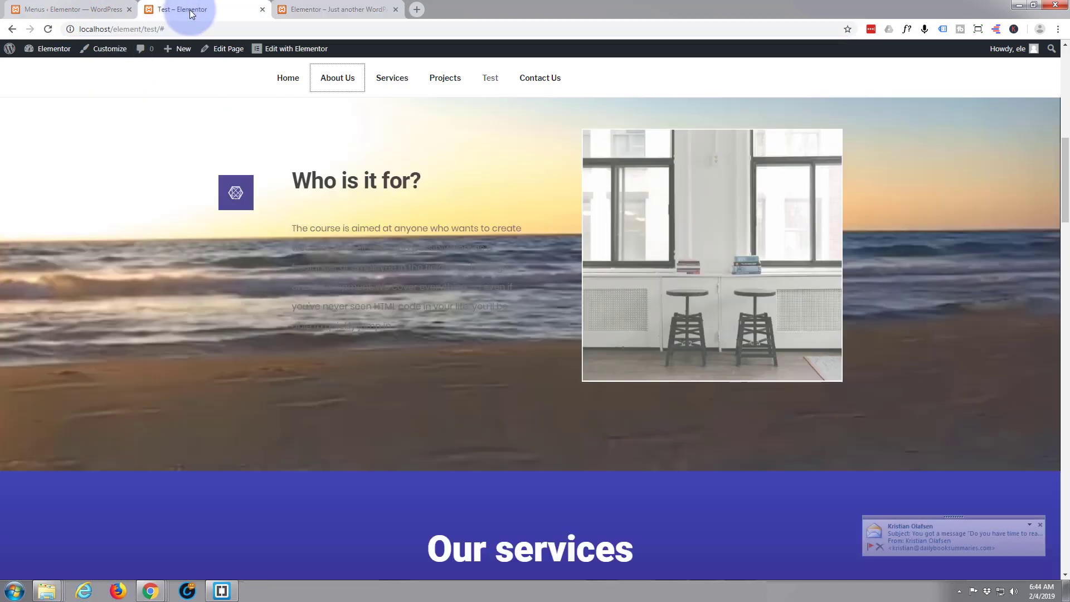
left_click(71, 10)
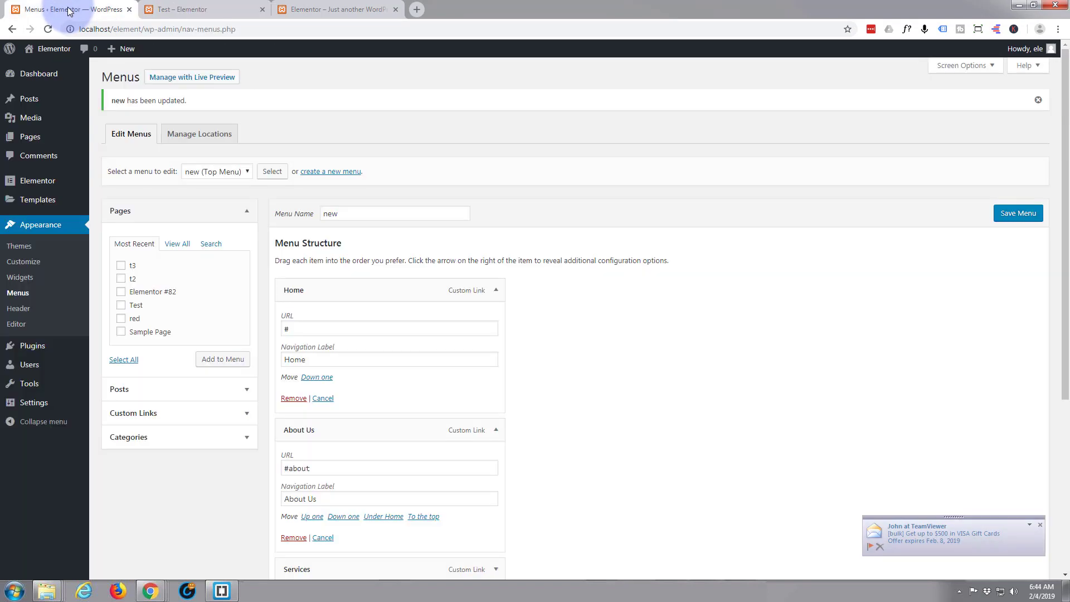
double_click(286, 328)
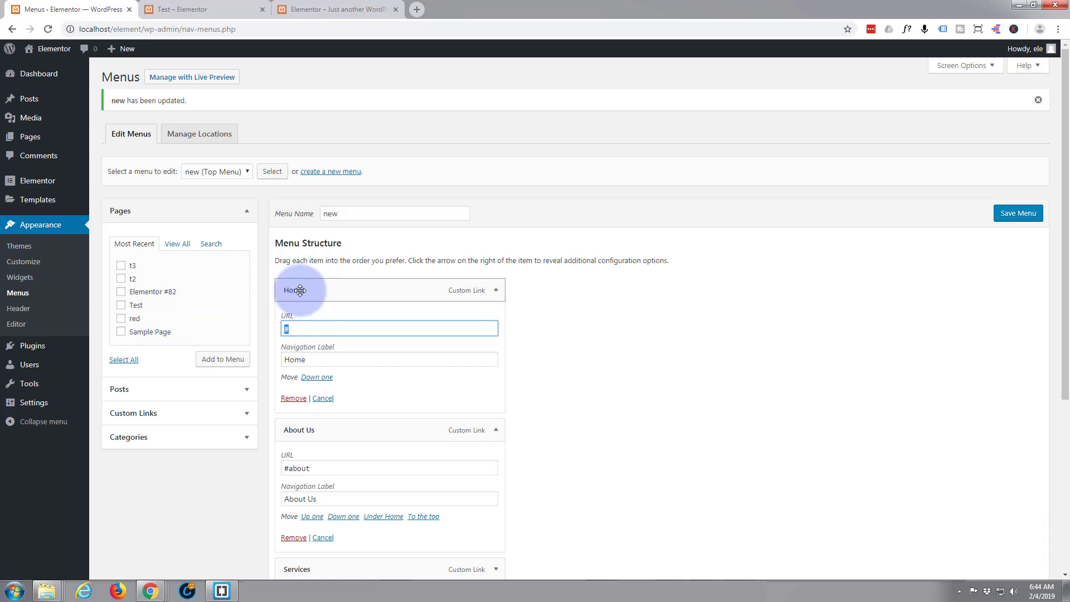
key("ctrl+v")
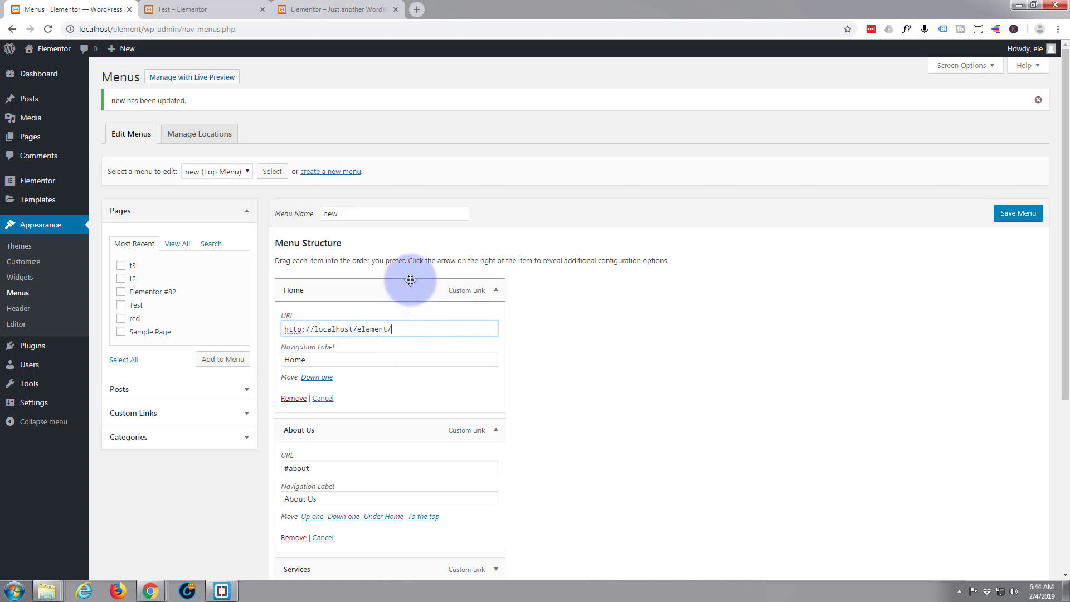
scroll(406, 362, "down", 2)
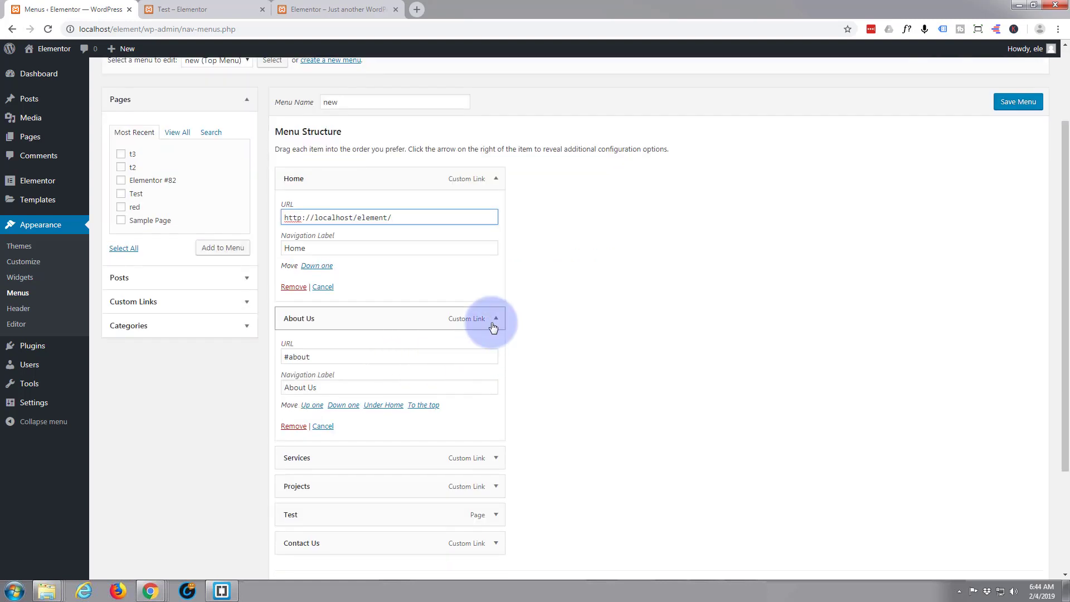
left_click(281, 357)
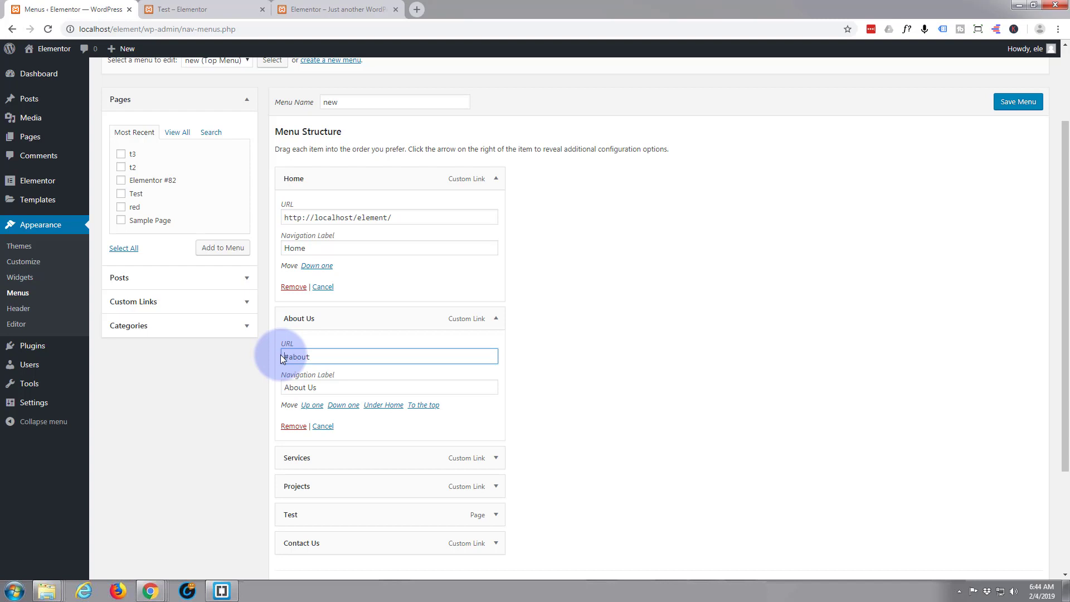
key("ctrl+v")
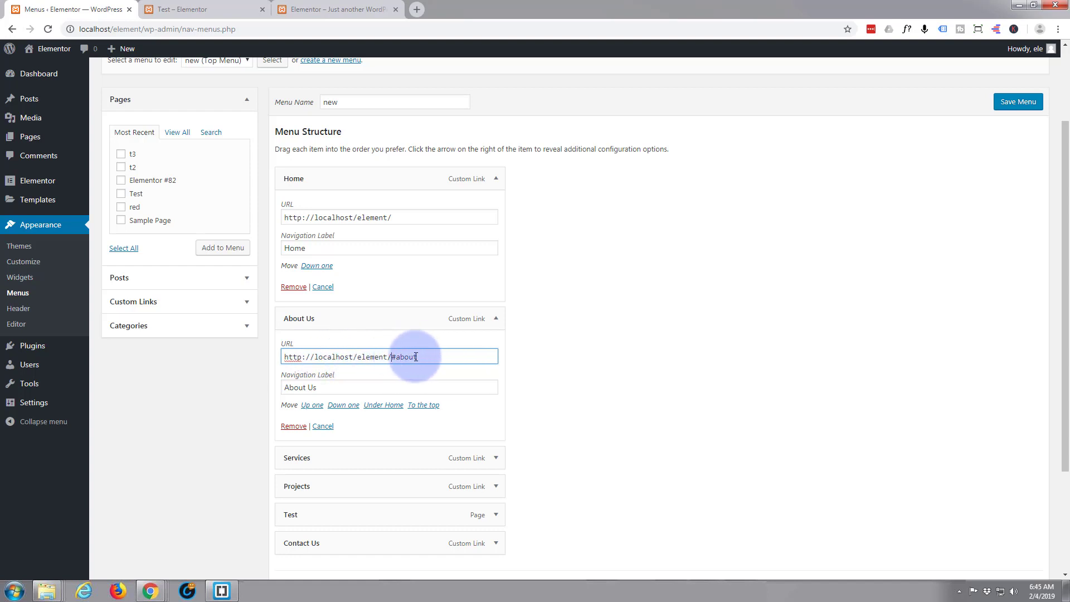
scroll(415, 357, "down", 3)
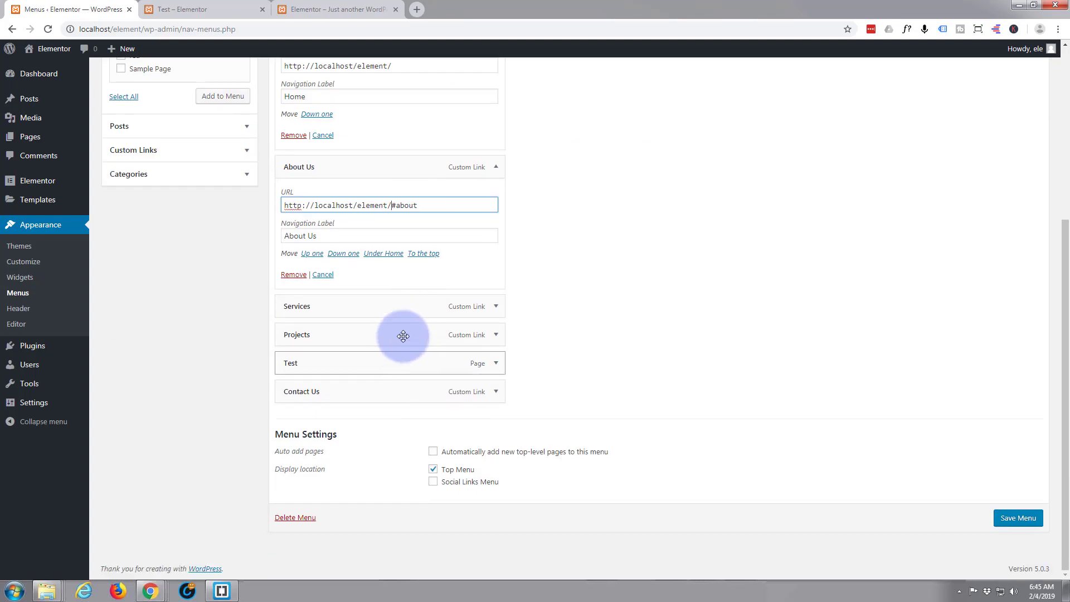
left_click(497, 306)
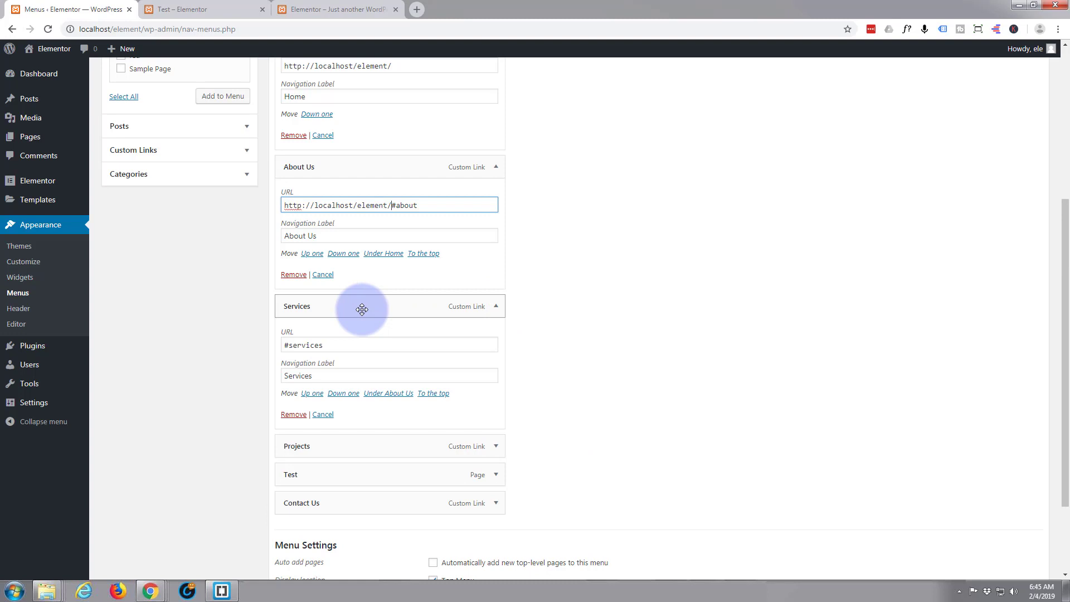
left_click(284, 345)
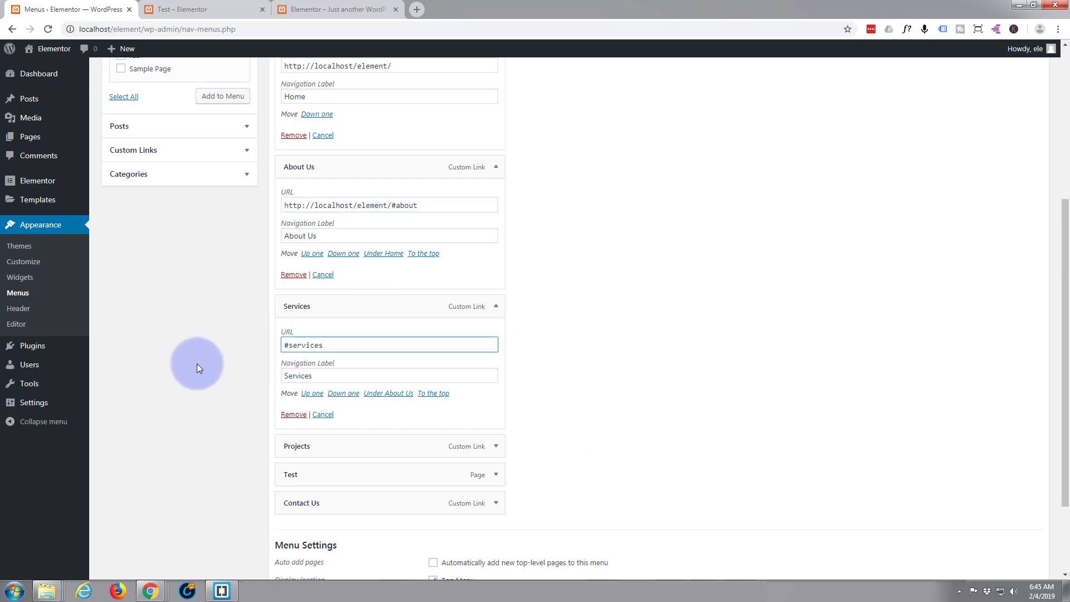
key("ctrl+v")
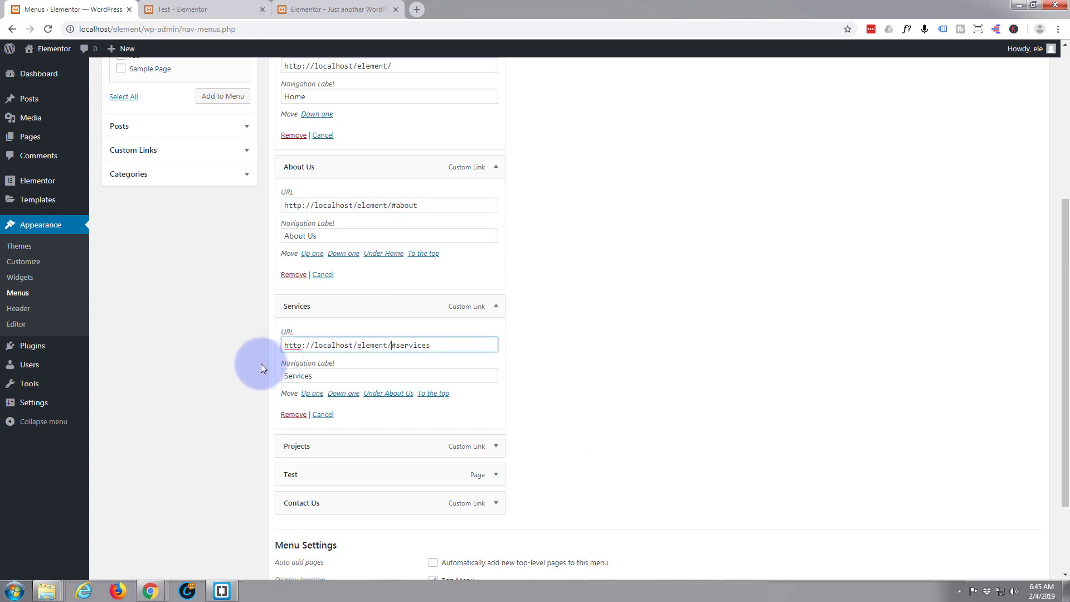
scroll(478, 368, "down", 3)
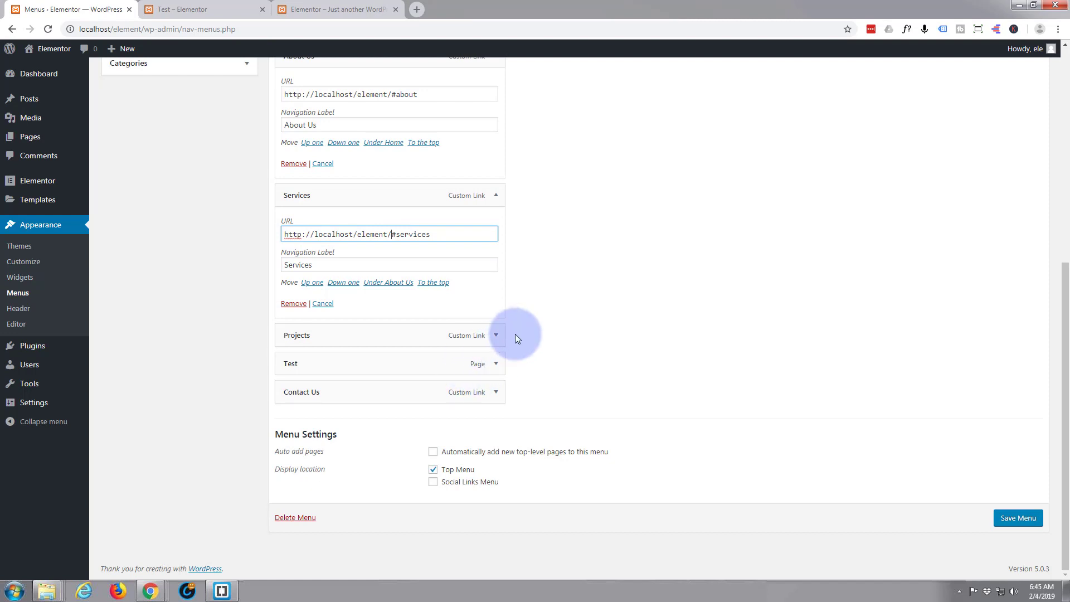
left_click(288, 350)
left_click(283, 372)
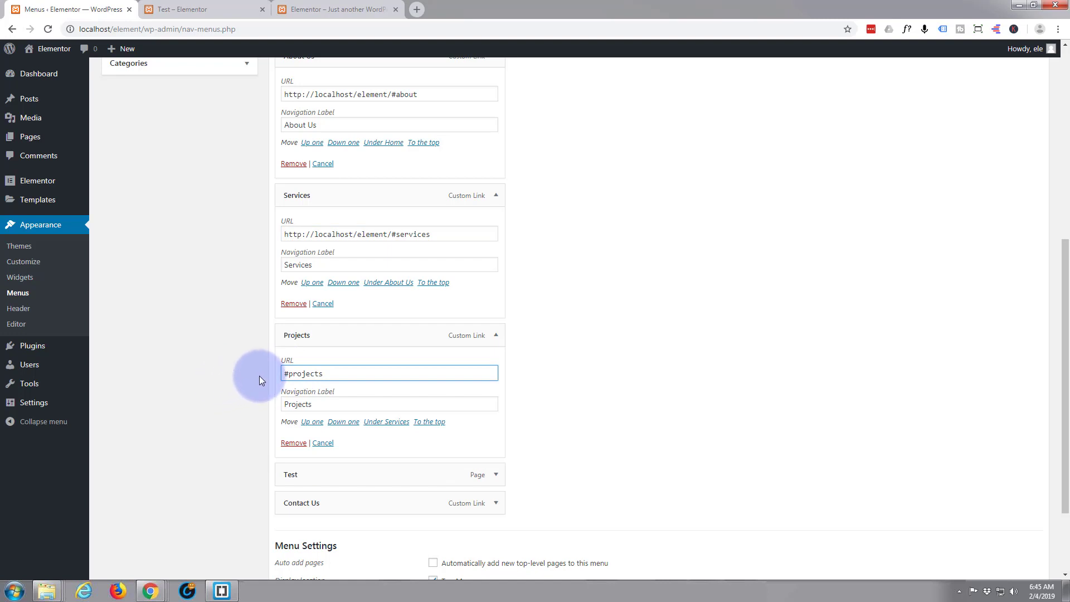
key("ctrl+v")
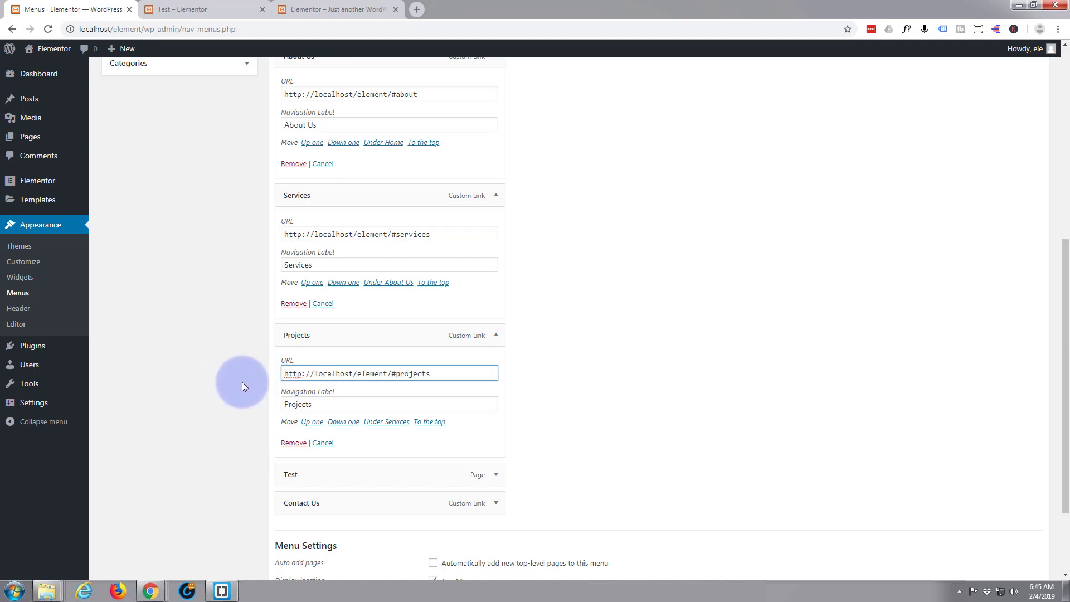
scroll(268, 294, "up", 7)
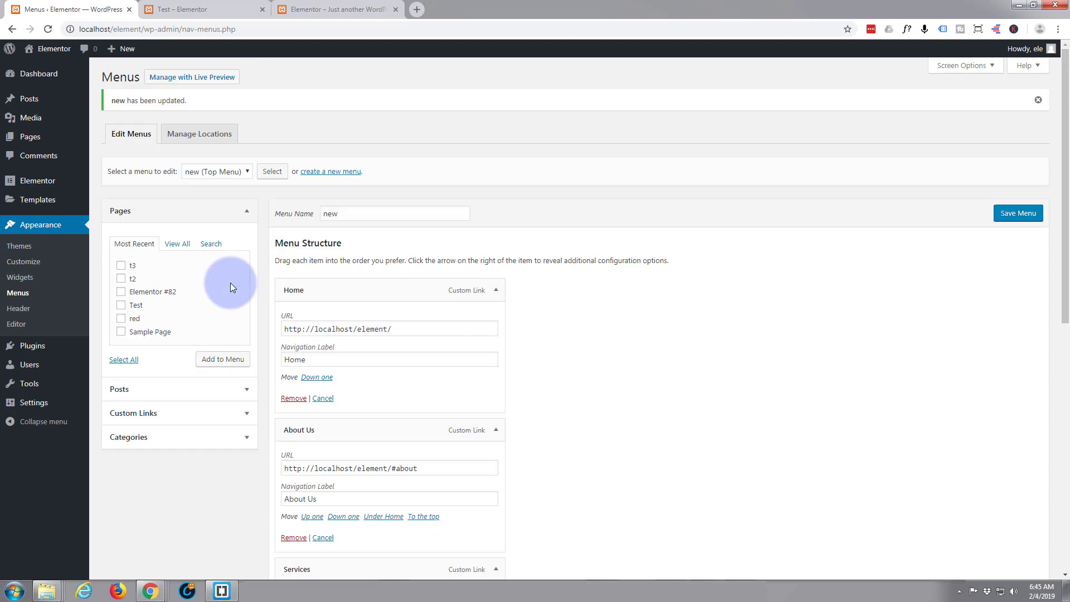
- Save the menu with the updated section links and close the Test page tab
left_click(1013, 217)
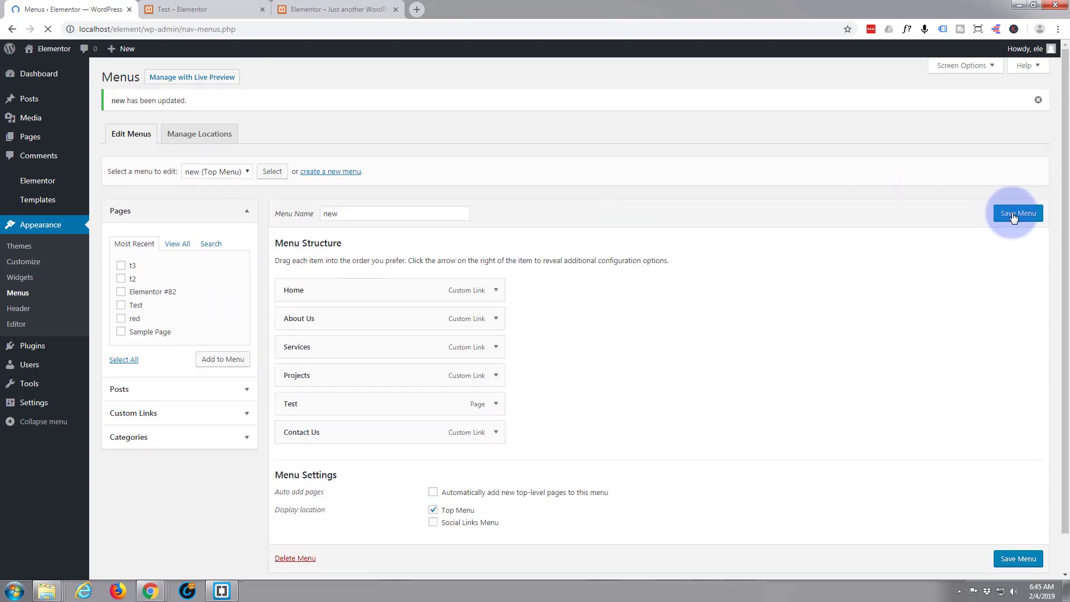
left_click(262, 9)
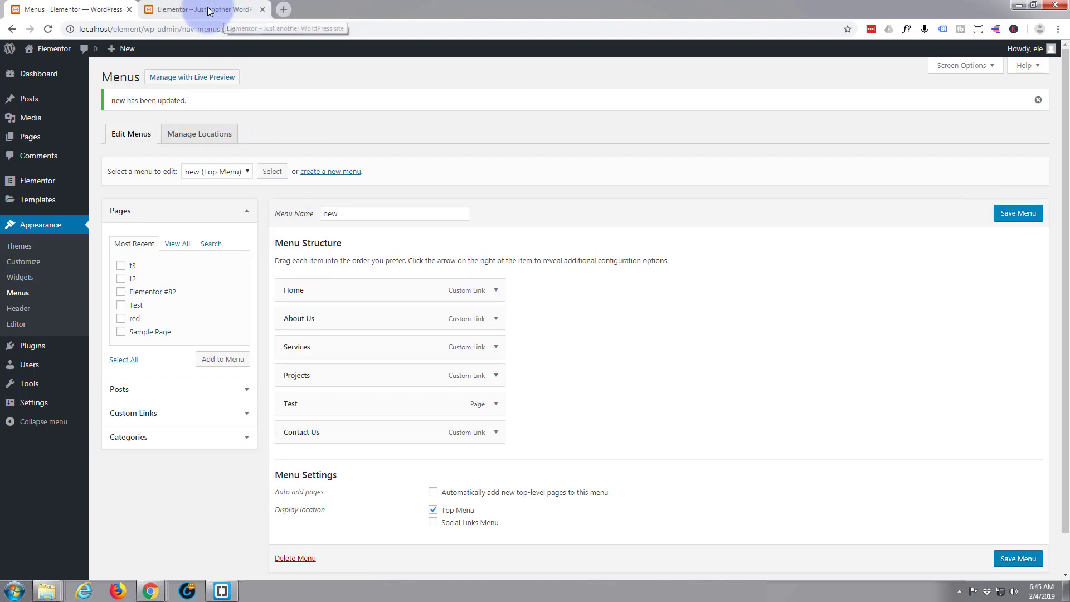
- Reload the site's home page so About Us now links to localhost/element/#about
left_click(211, 11)
scroll(164, 144, "up", 7)
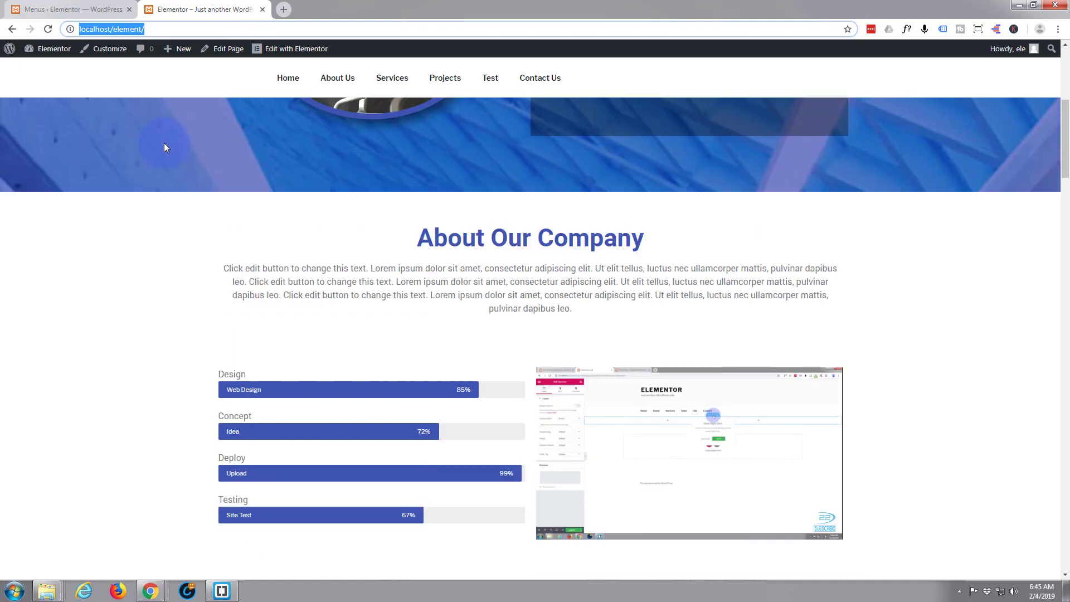
scroll(165, 146, "up", 2)
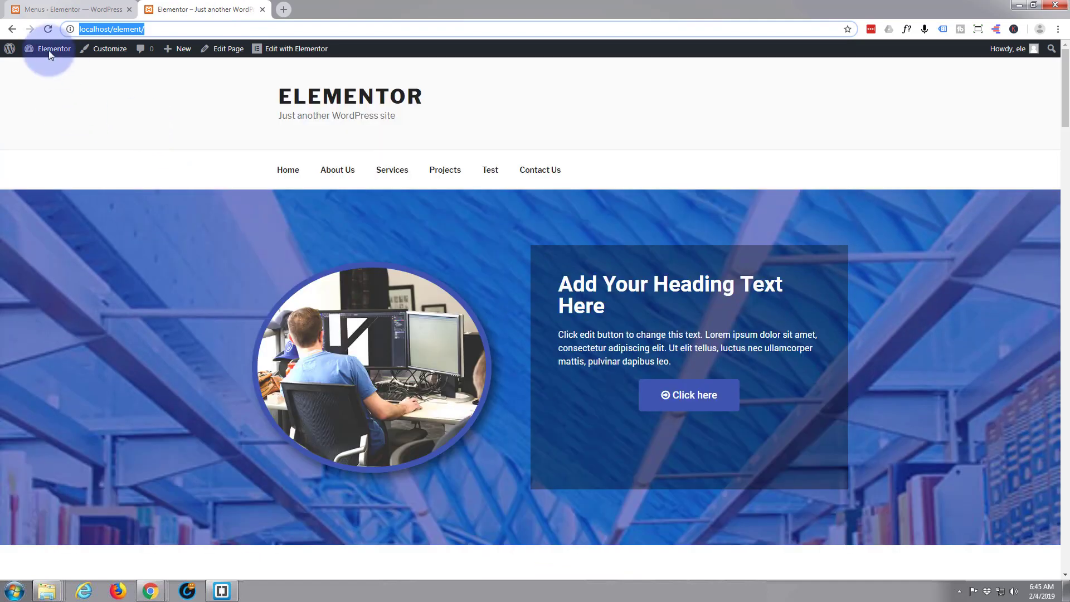
left_click(49, 29)
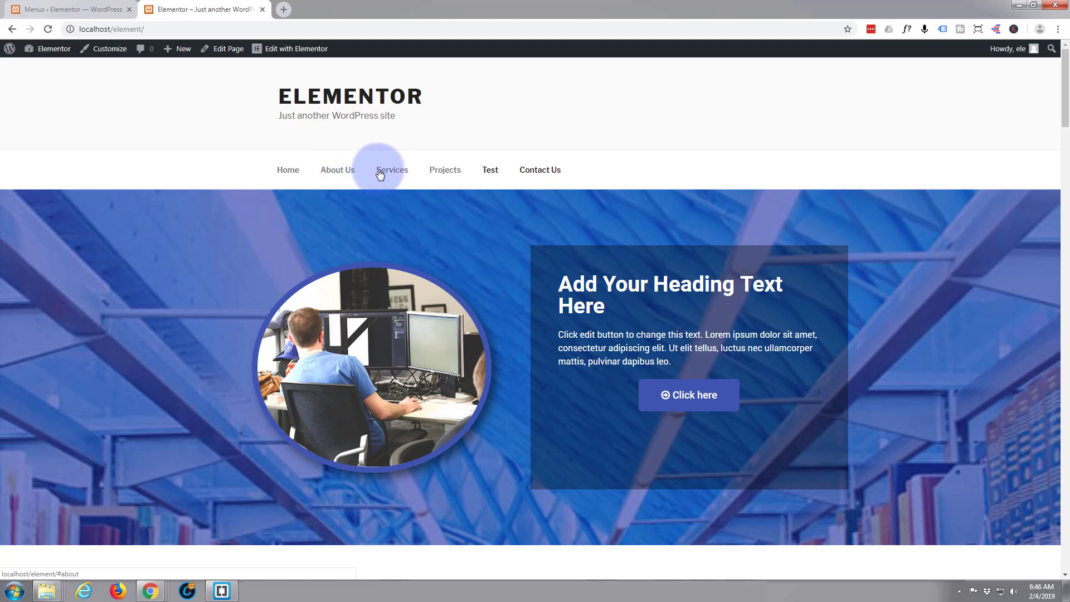
left_click(491, 171)
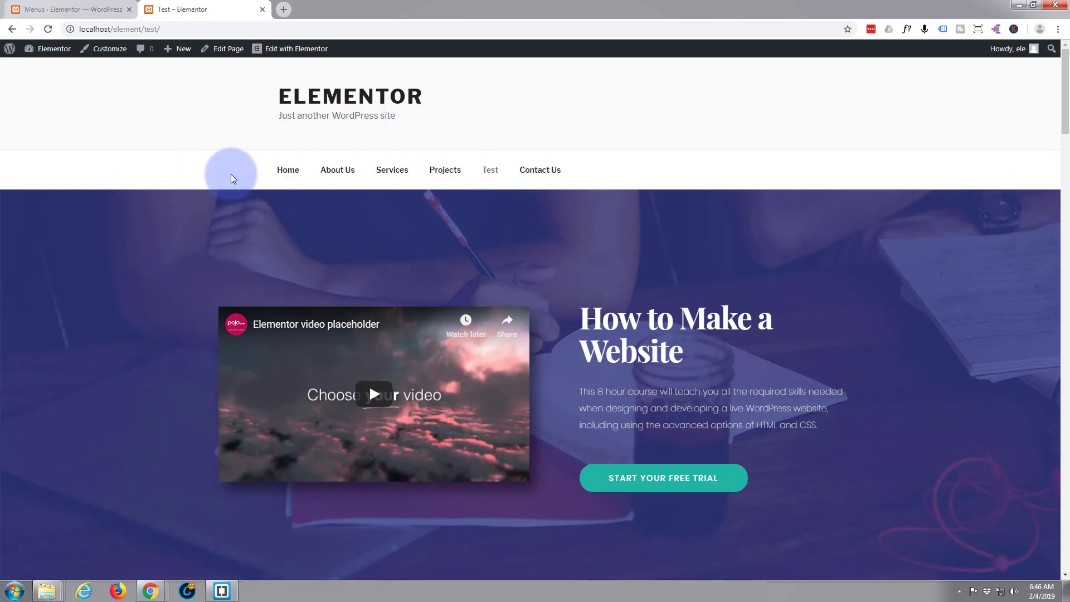
left_click(289, 172)
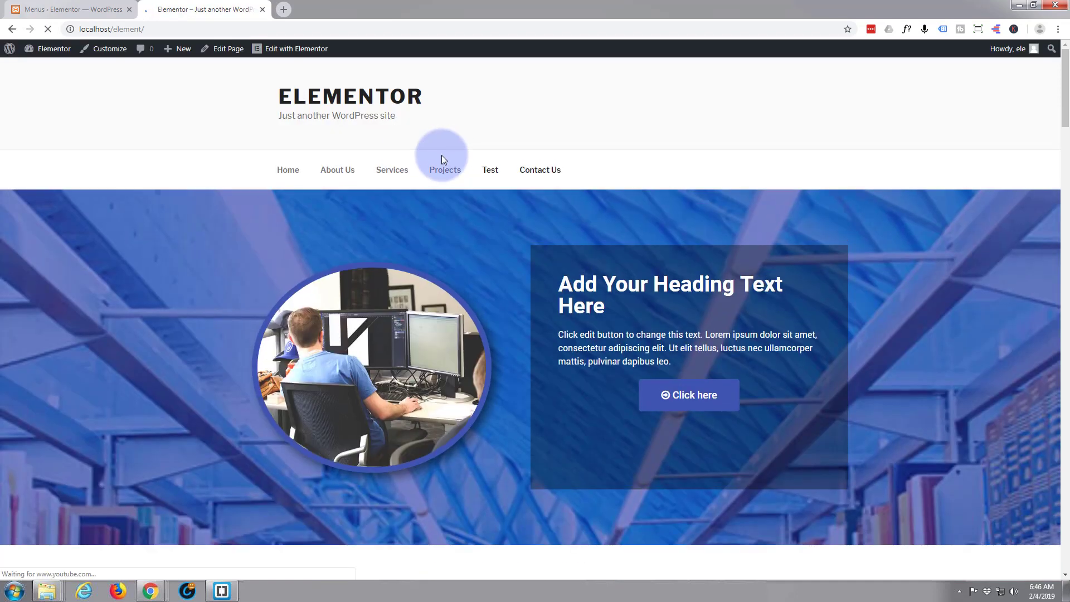
- From Test, follow Services to the home page's Our Services section, try Projects, then return to Test
left_click(500, 169)
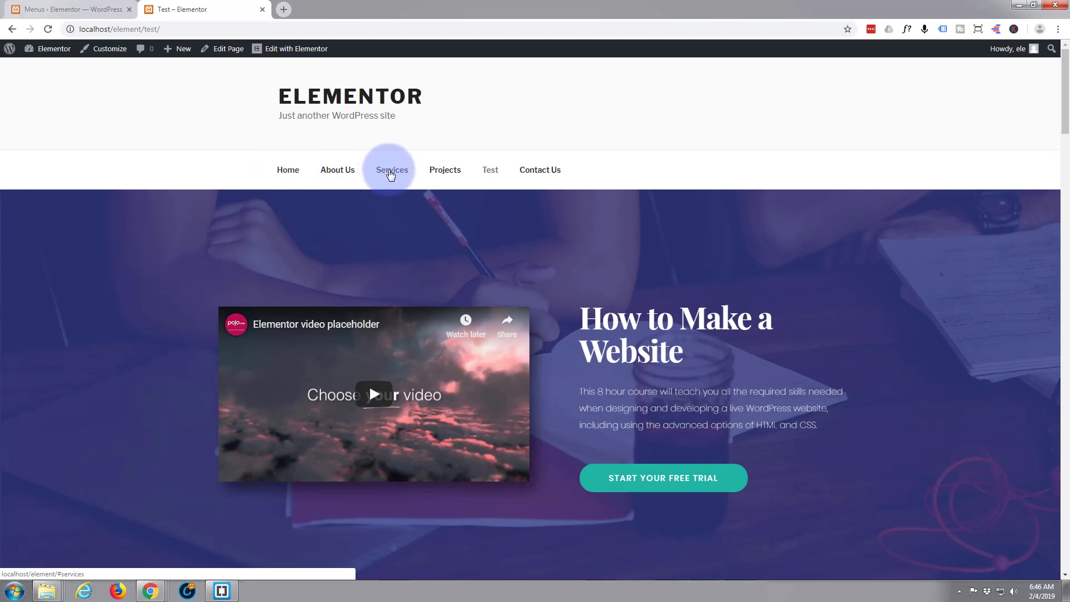
left_click(390, 173)
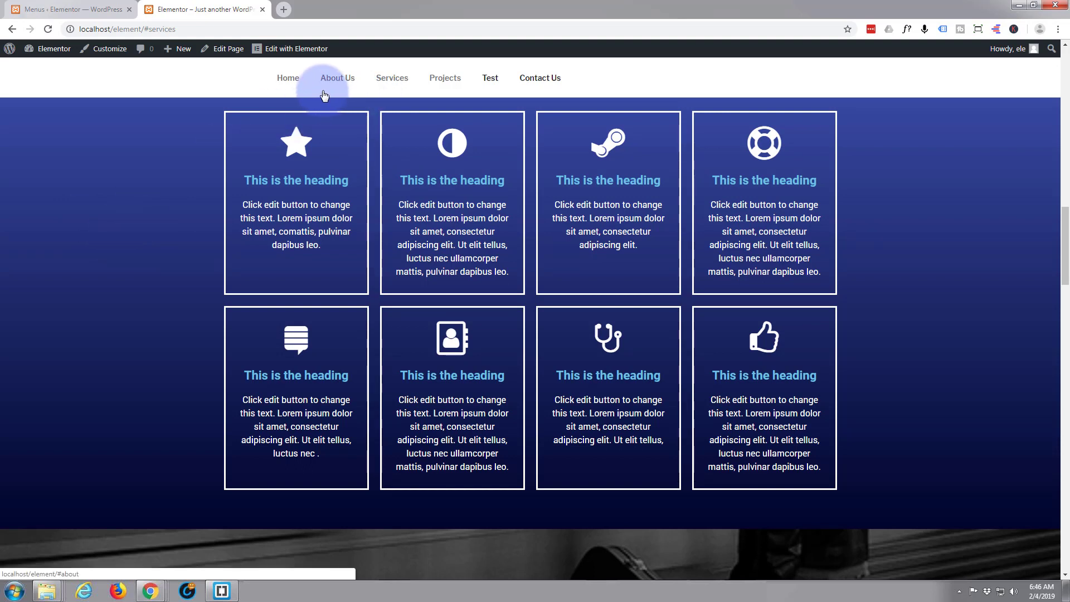
left_click(468, 92)
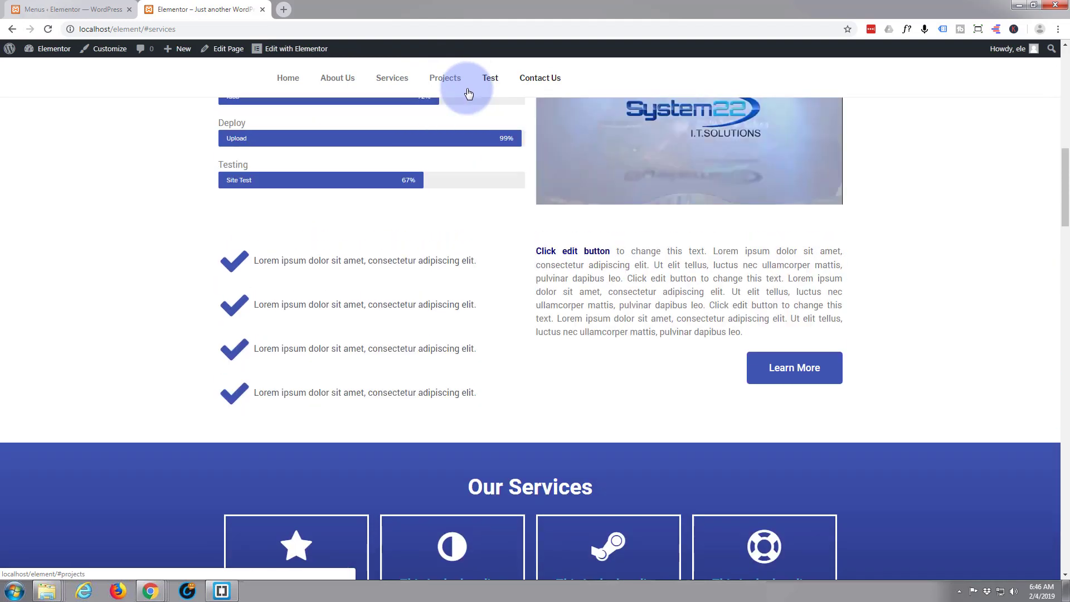
left_click(489, 84)
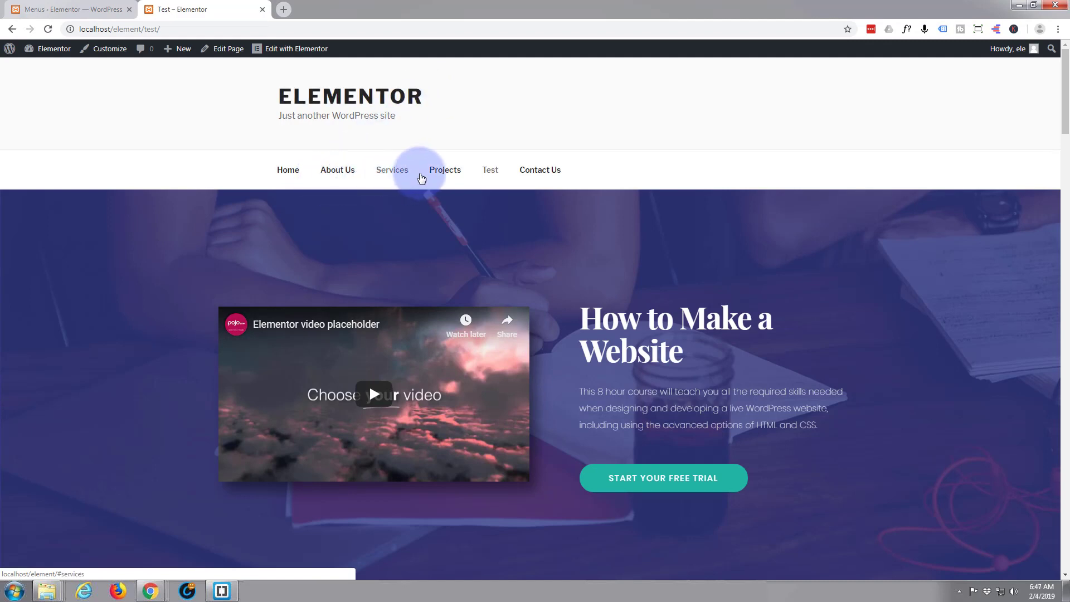
- Follow the Test page's Projects menu link to localhost/element/#projects
left_click(444, 170)
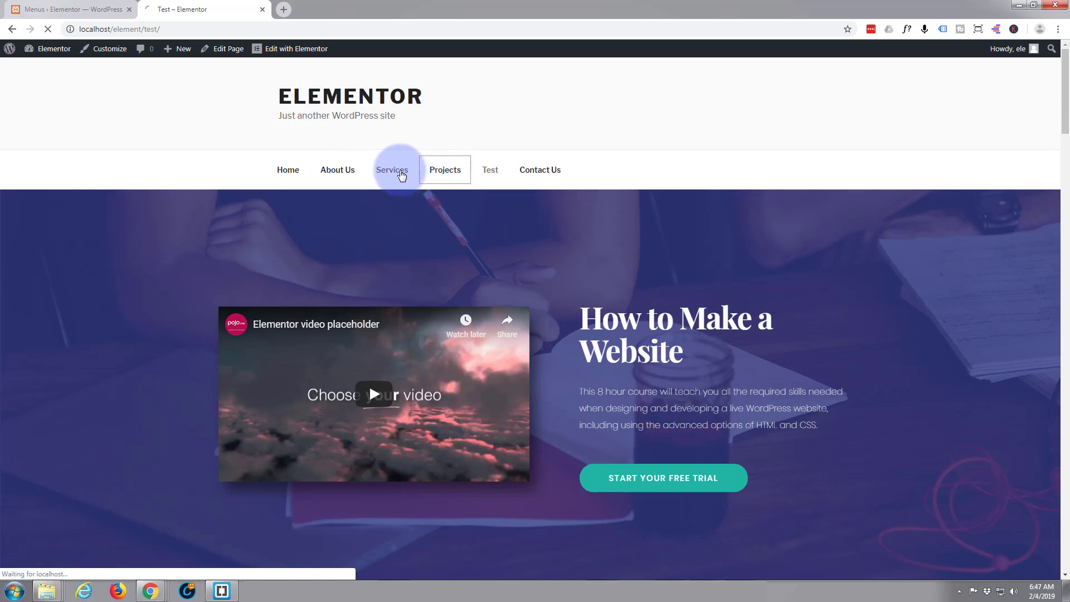